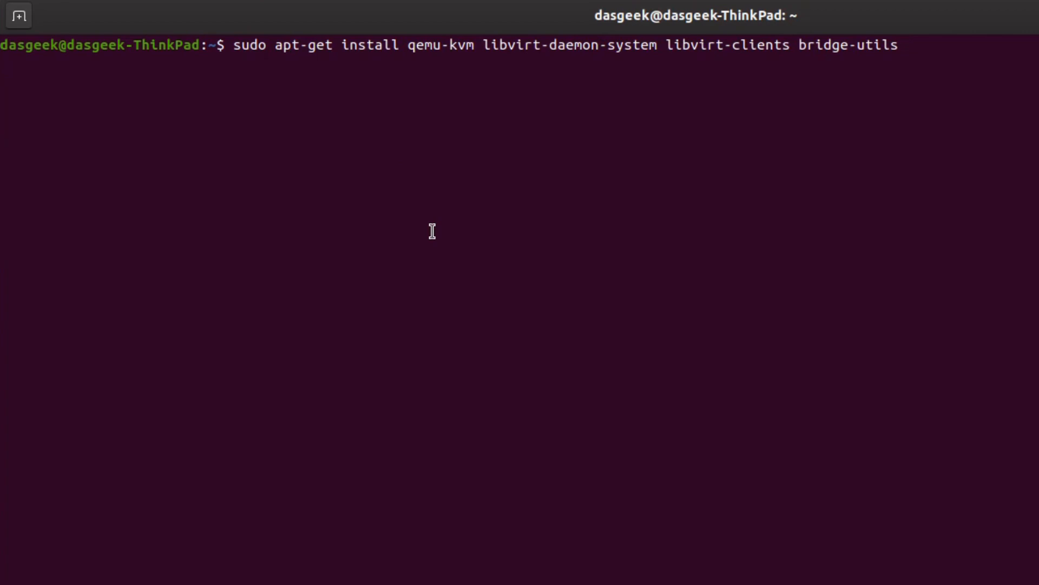
key(Left)
key(Left)
key(Left)
key(Left)
key(Left)
key(Left)
key(Left)
key(Left)
key(Left)
key(Left)
key(Left)
key(Left)
key(Left)
key(Left)
key(Left)
key(Left)
key(Left)
key(Left)
key(Left)
key(Left)
key(Left)
key(Left)
key(Left)
key(Left)
key(Left)
key(Left)
key(Left)
key(Left)
key(Left)
key(Left)
key(Left)
key(Left)
key(Left)
key(Left)
key(Left)
key(Left)
key(Left)
key(Left)
key(Left)
key(Left)
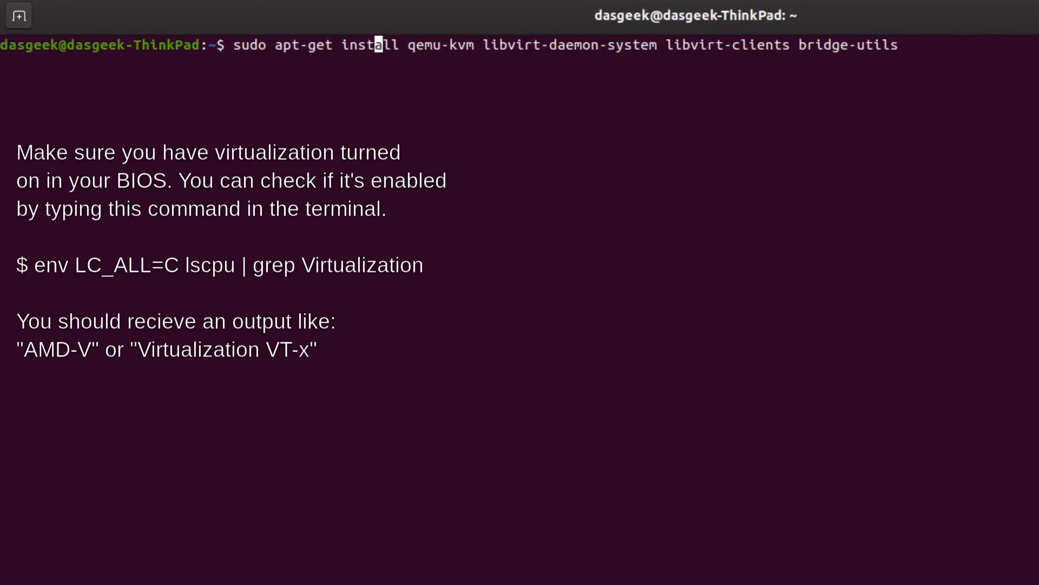
key(Right)
key(Right)
key(Right)
key(Right)
key(Right)
key(Right)
key(Right)
key(Right)
key(Right)
key(Right)
key(Right)
key(Right)
key(Right)
key(Right)
key(Right)
key(Right)
key(Right)
key(Right)
key(Right)
key(Right)
key(Right)
key(Right)
key(Right)
key(Right)
key(Right)
key(Right)
key(Right)
key(Right)
key(Right)
key(Right)
key(Right)
key(Right)
key(Right)
key(Right)
key(Right)
key(Right)
key(Right)
key(Right)
key(Right)
key(Right)
key(Right)
key(Right)
key(Right)
key(Right)
key(Right)
key(Right)
key(Right)
key(Right)
key(Right)
key(Right)
key(Right)
key(Right)
key(Right)
key(Right)
key(Right)
Step: Run the prepared installation of qemu-kvm, libvirt-daemon-system, libvirt-clients and bridge-utils, enter the sudo password, and accept the installation
key(Return)
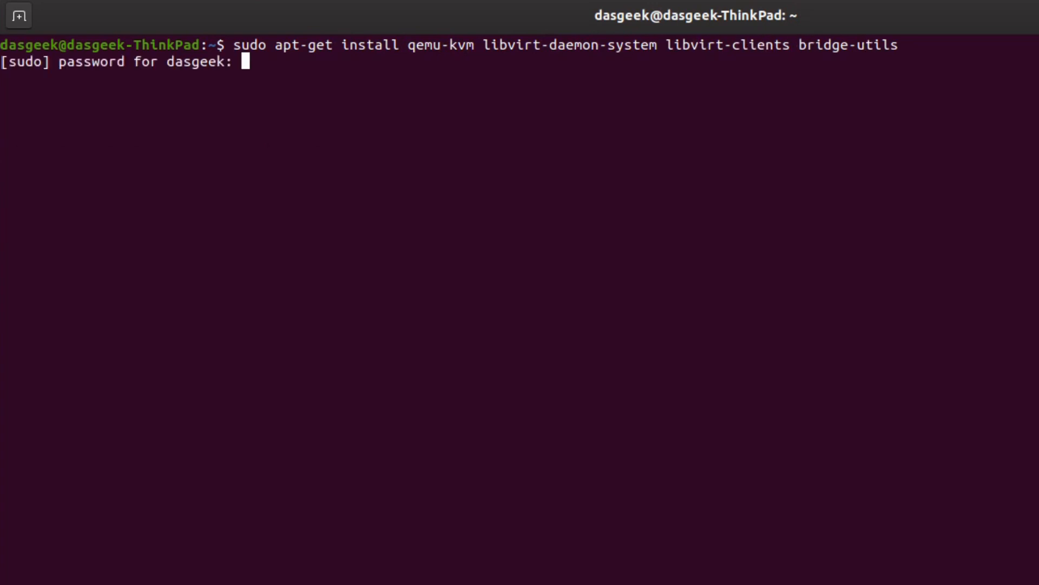
key(Return)
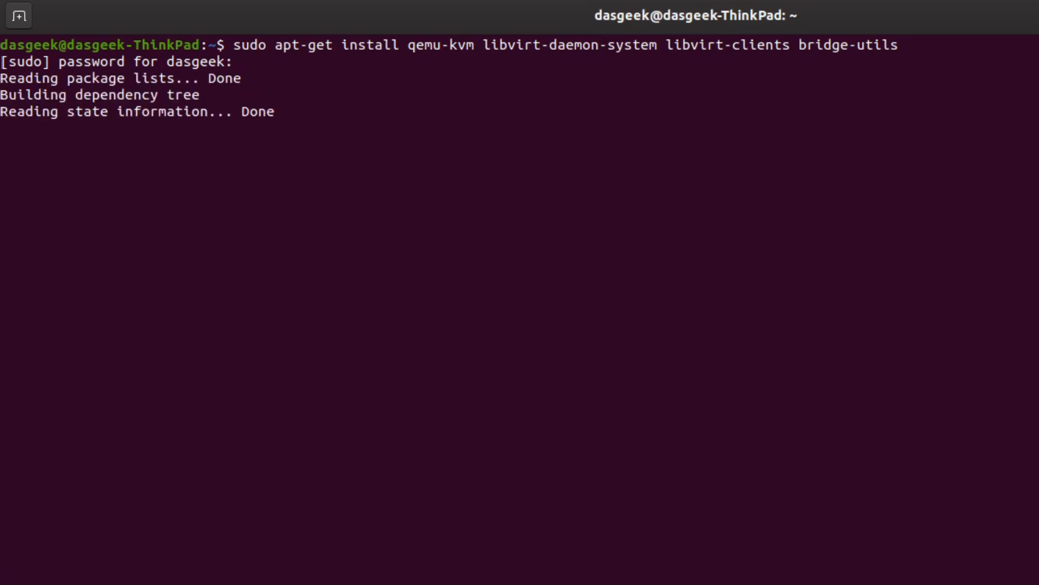
text(y)
key(Return)
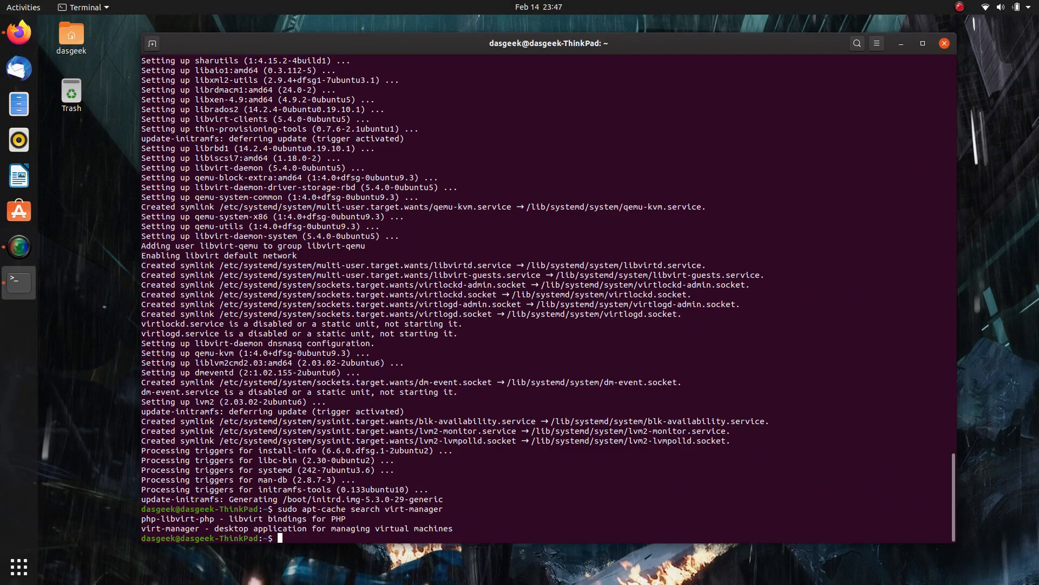
Step: Install virt-manager with "sudo apt install virt-manager" and accept the installation
text(sudo apt ist)
key(BackSpace)
key(BackSpace)
text(nstall virt-manager)
key(Return)
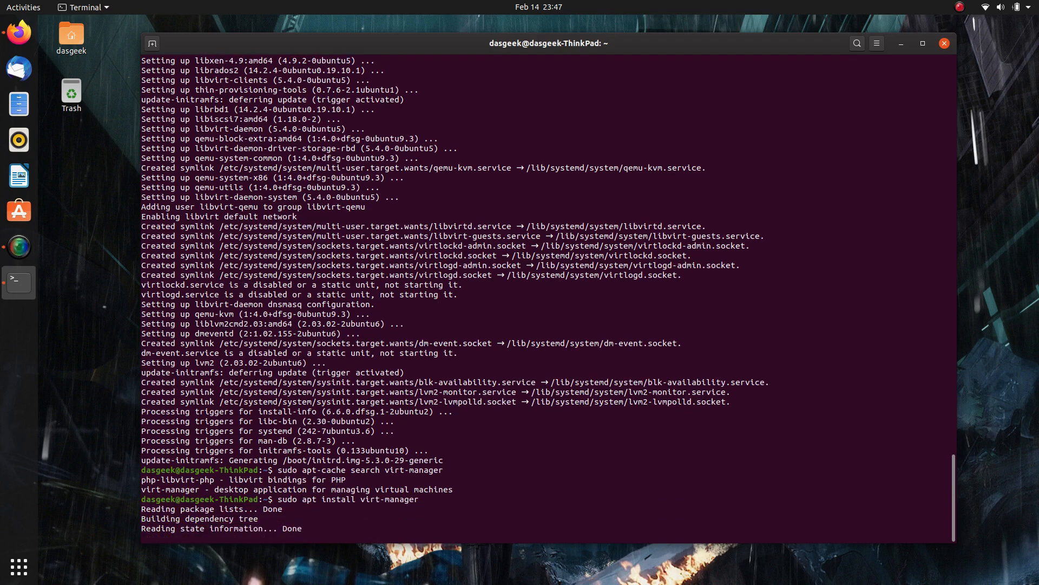
key(Return)
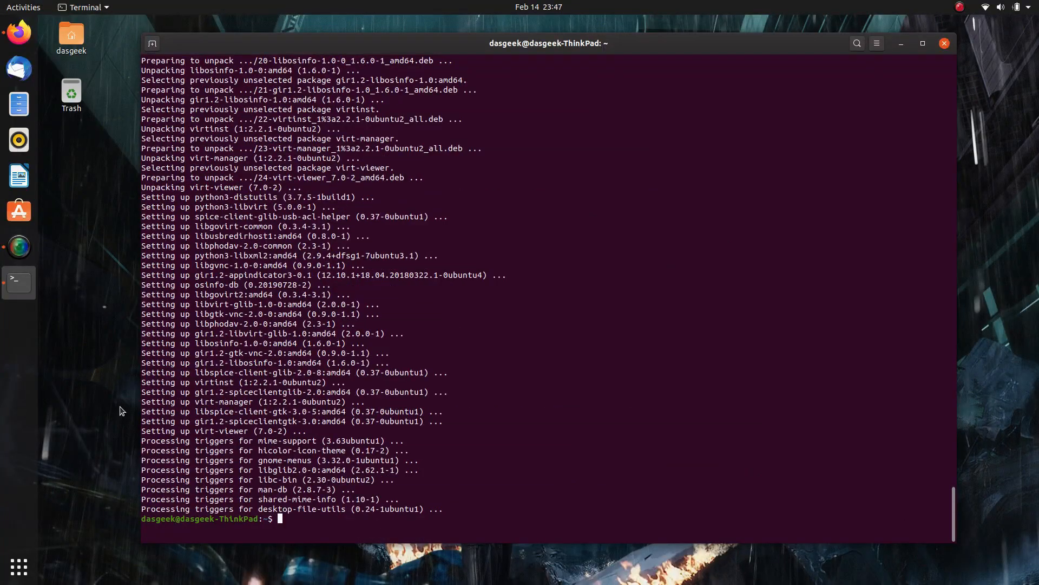
Step: Search the installed applications for "virt" and launch the matching application
click(2, 581)
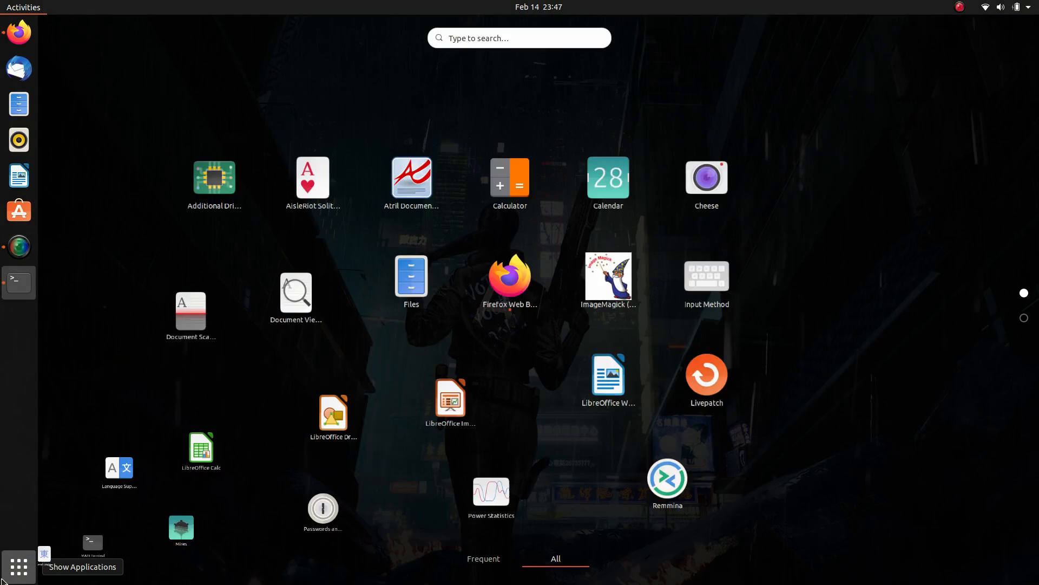
text(virt)
key(Return)
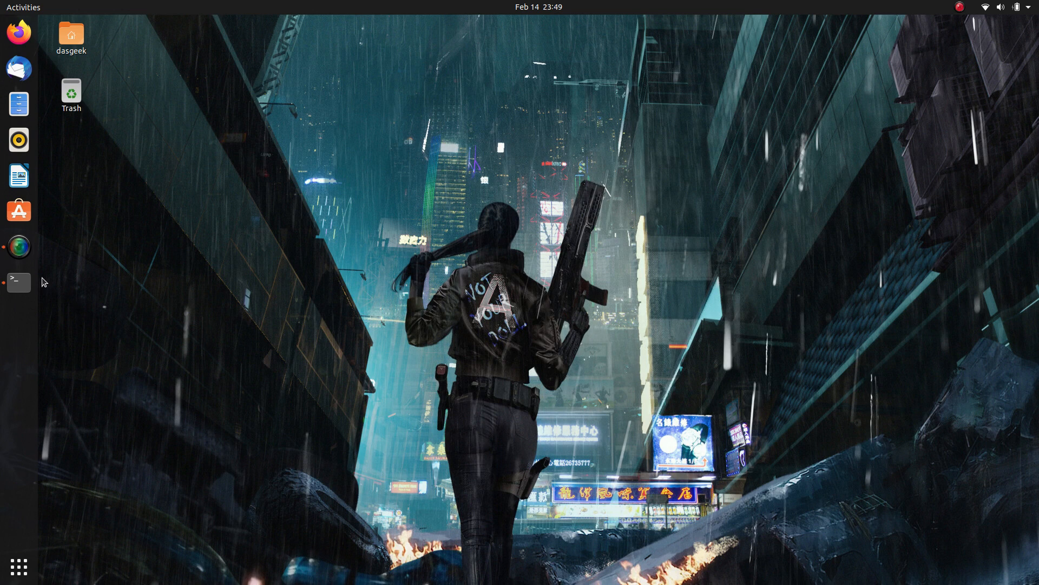
Step: Switch to the terminal and start Virtual Machine Manager as root with "sudo virt-manager"
click(19, 281)
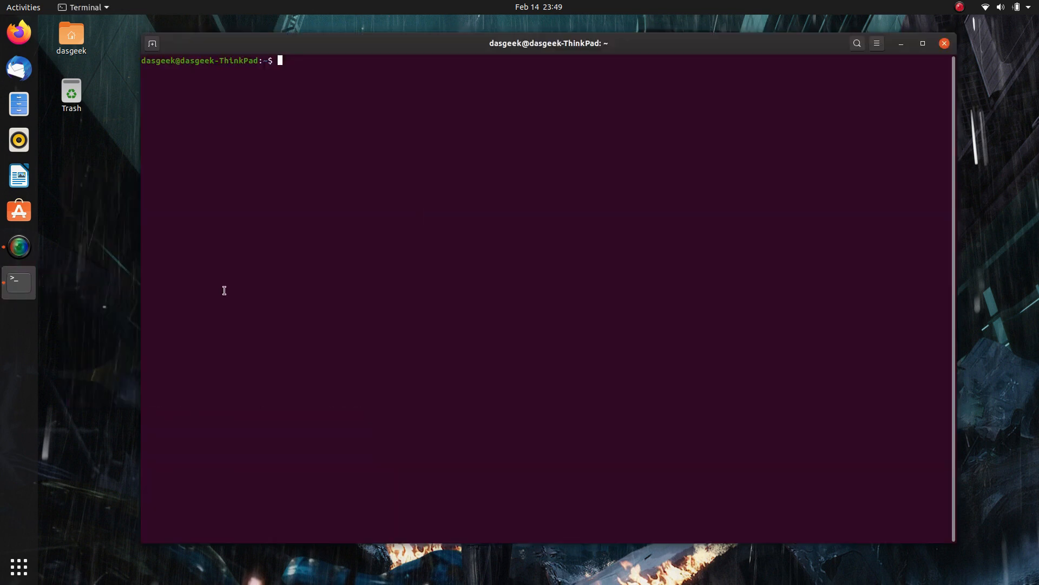
text(sudo virt-m)
text(anager)
key(Return)
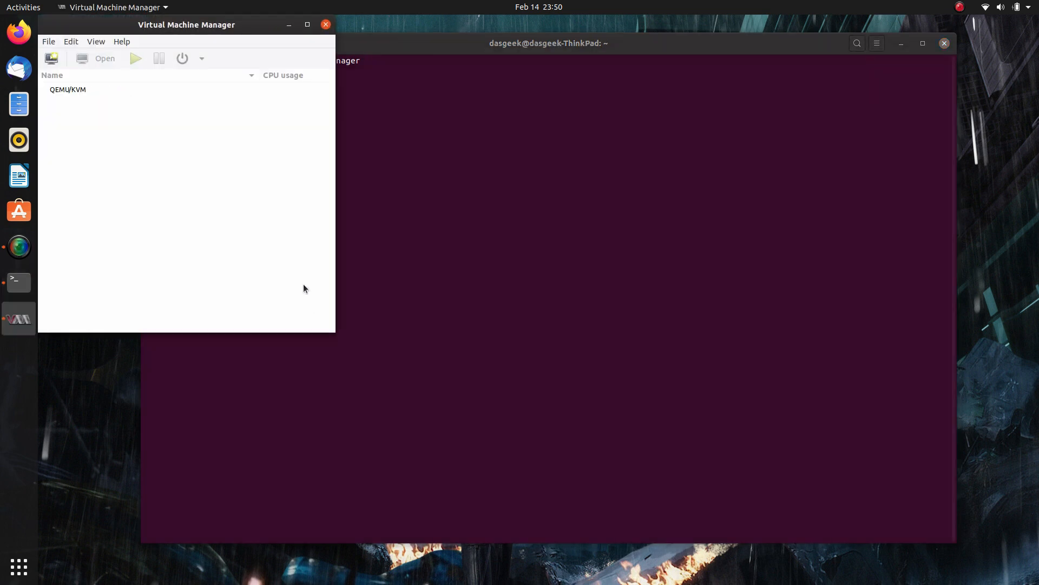
Step: Start creating a new virtual machine on the QEMU/KVM connection, using local install media as the installation method
click(92, 92)
click(52, 59)
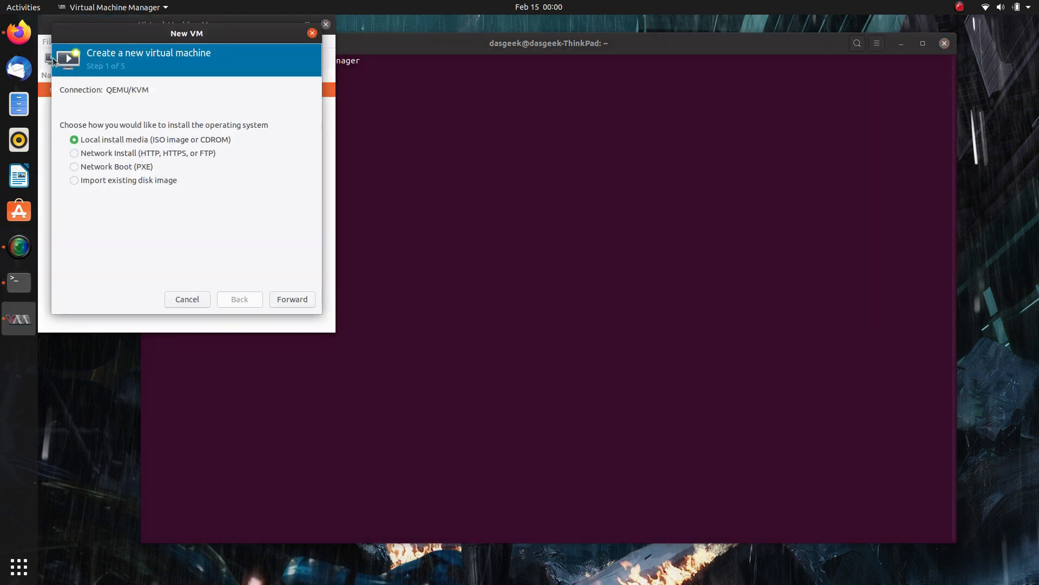
click(298, 304)
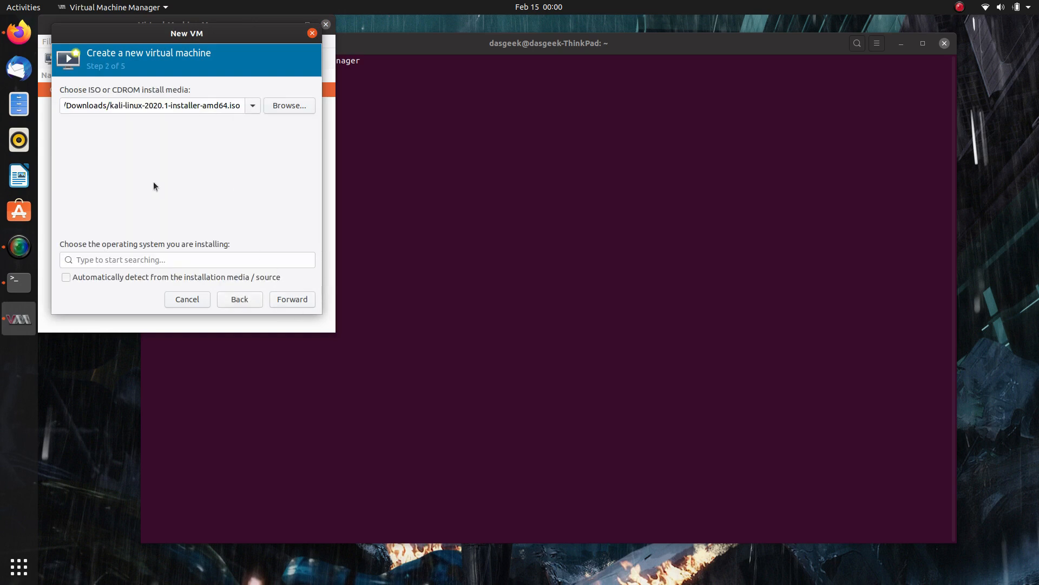
Step: Search the operating system list for "Kali" and clear the search text
click(120, 261)
text(Kali)
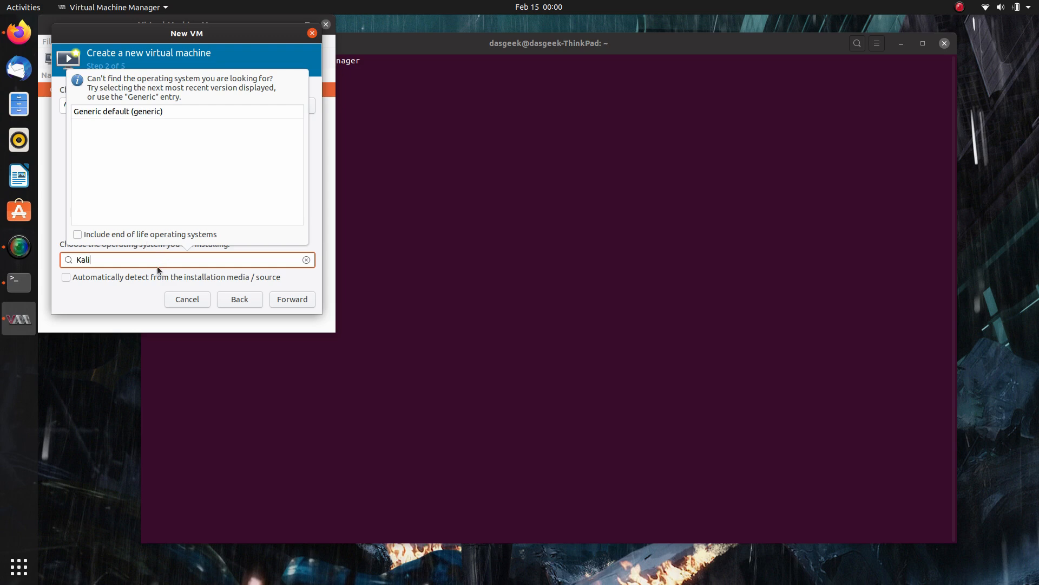
key(BackSpace)
key(BackSpace)
key(BackSpace)
key(BackSpace)
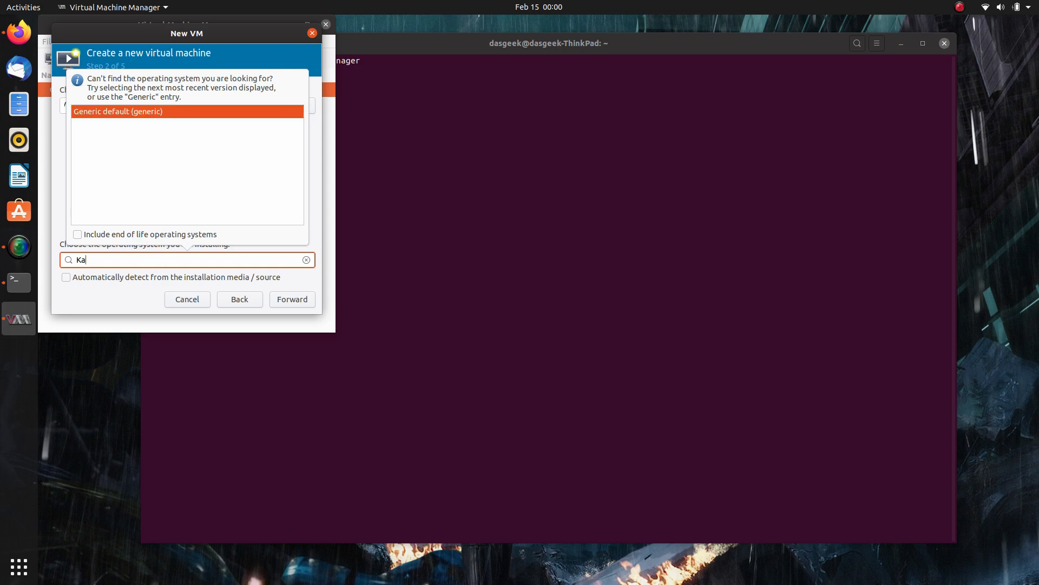
Step: Search the operating system list for "Ubunt", choose Generic default from the matches, and continue to the memory and CPU settings
text(Ubunt)
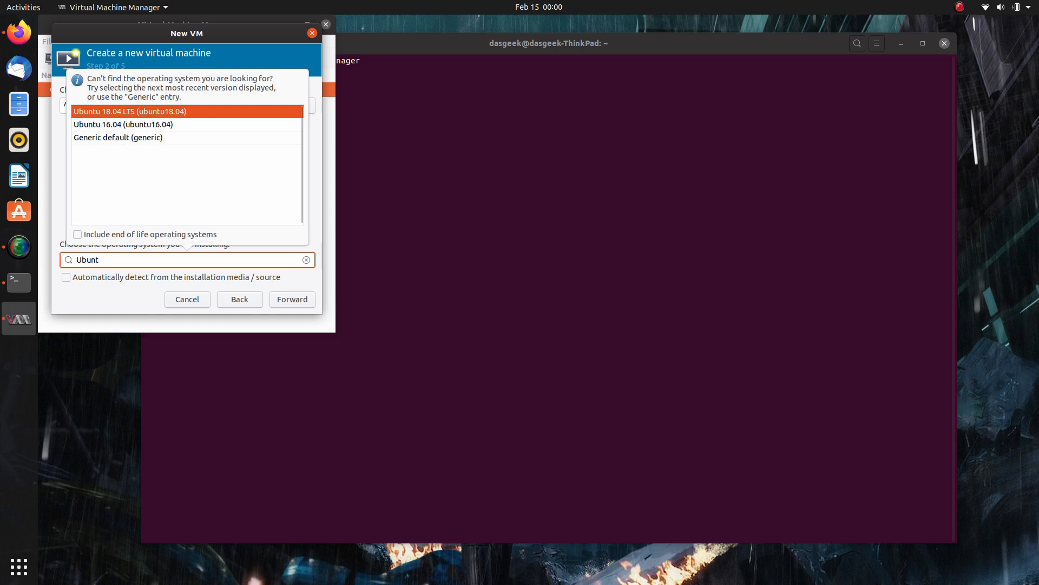
click(160, 137)
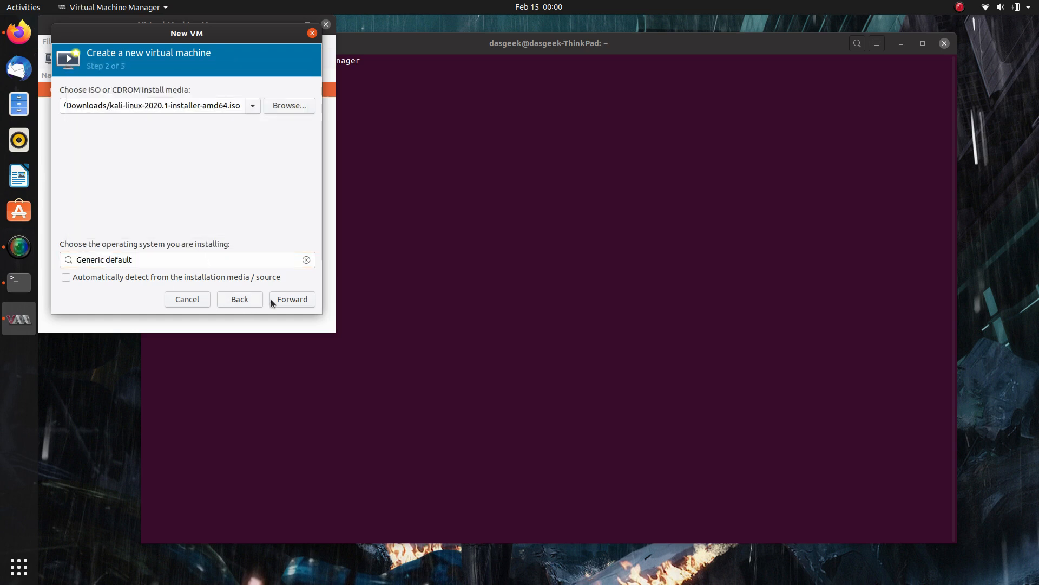
click(292, 300)
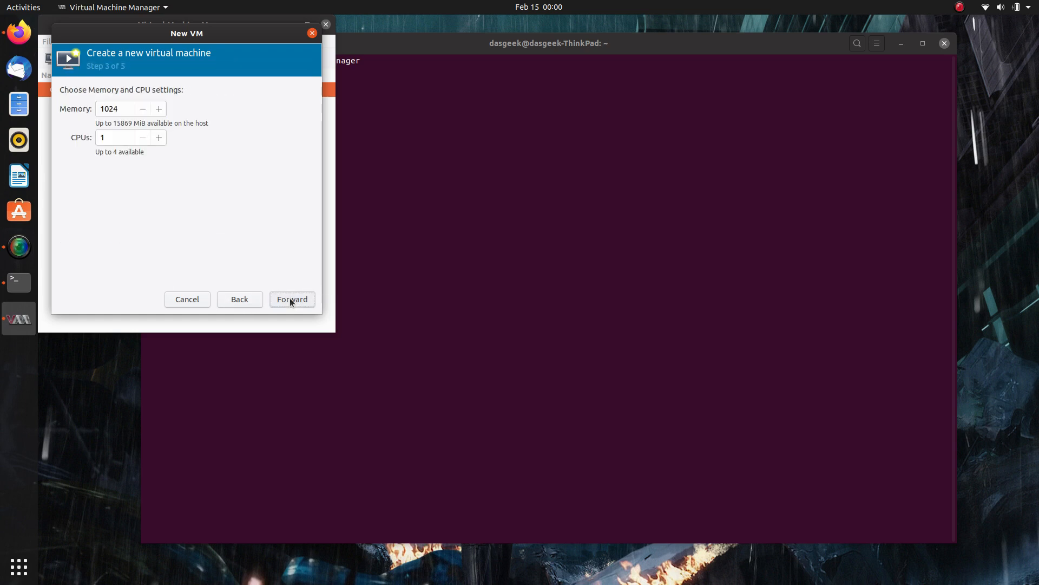
Step: Allocate 6000 MiB of memory and 2 CPUs to the virtual machine, and accept a 20.0 GiB disk image
double_click(127, 108)
text(6000)
key(Tab)
text(2)
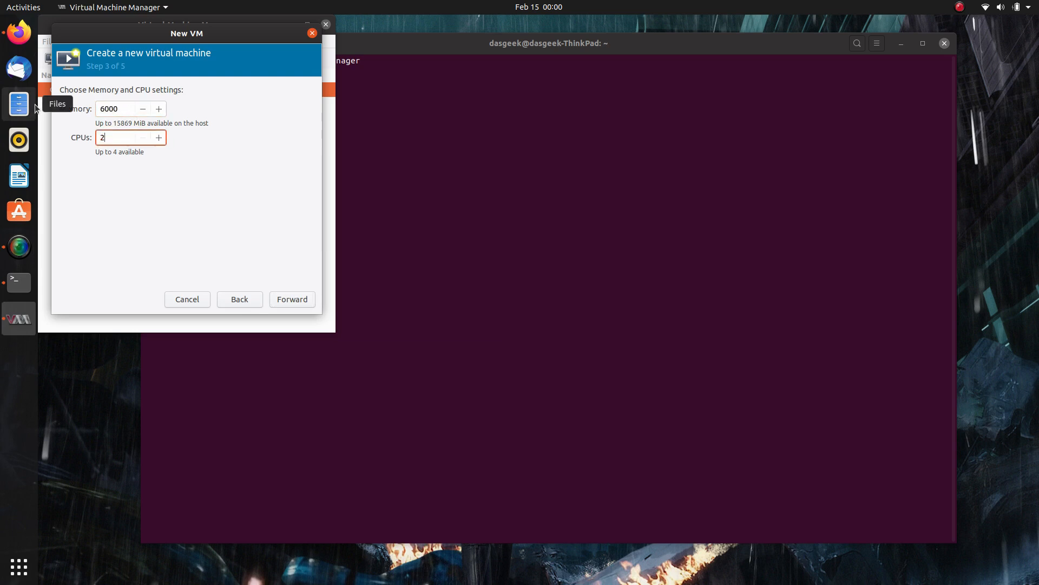
click(295, 304)
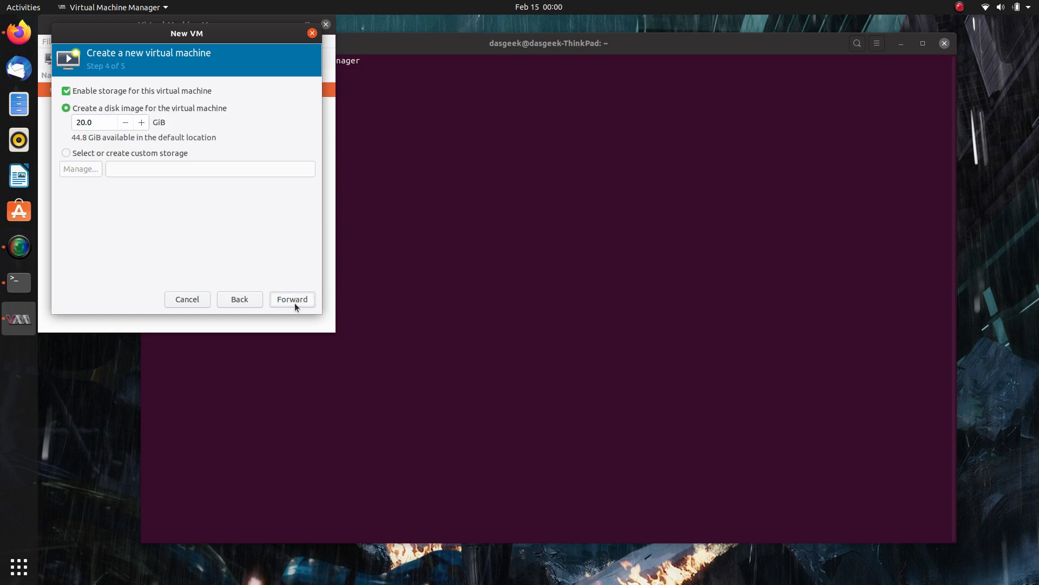
click(294, 301)
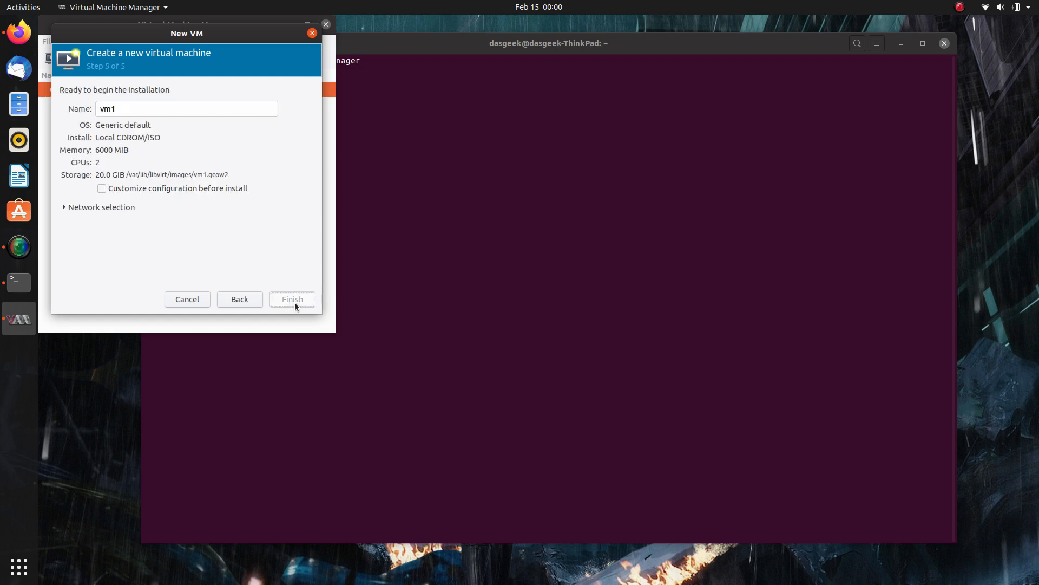
Step: Name the virtual machine KaliLinux, enable customizing the configuration before install, and finish the wizard
key(Tab)
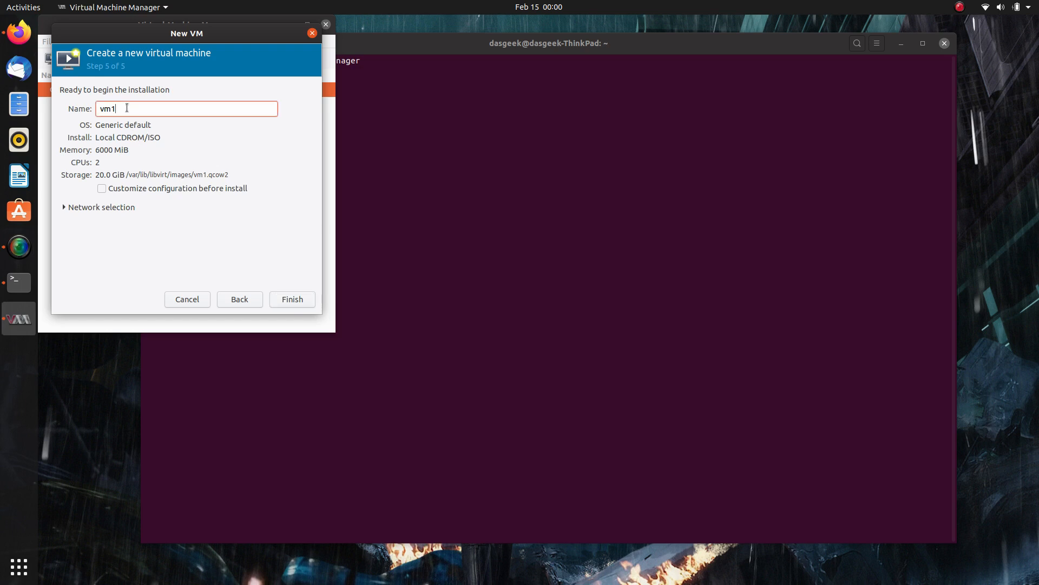
text(KaliLinux)
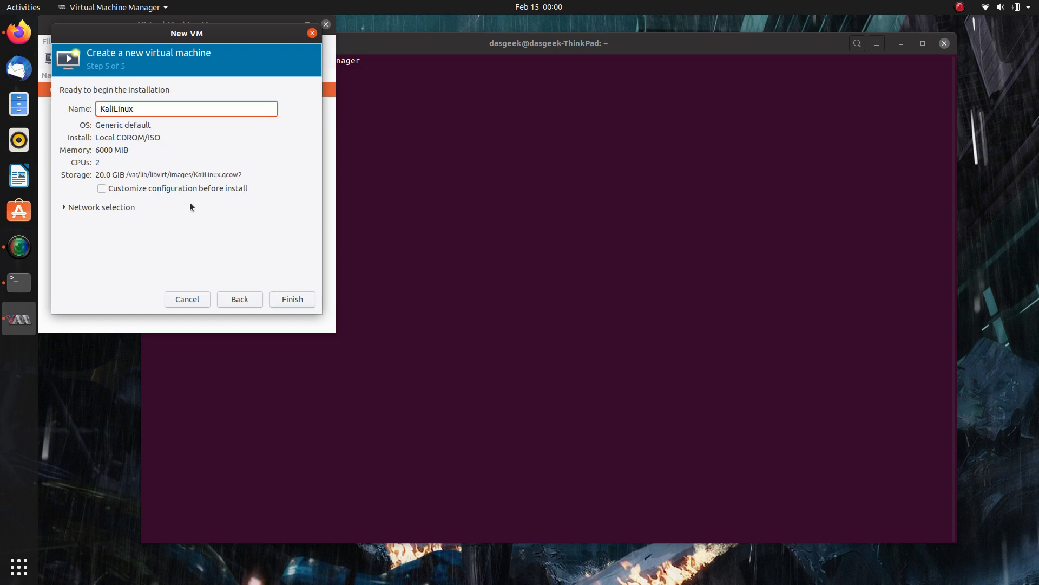
click(179, 189)
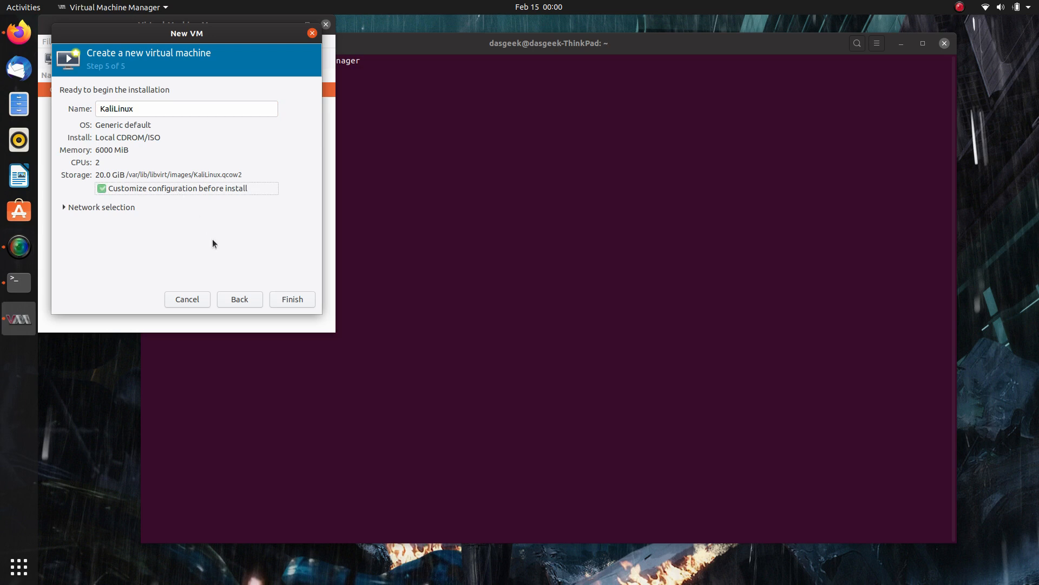
click(296, 300)
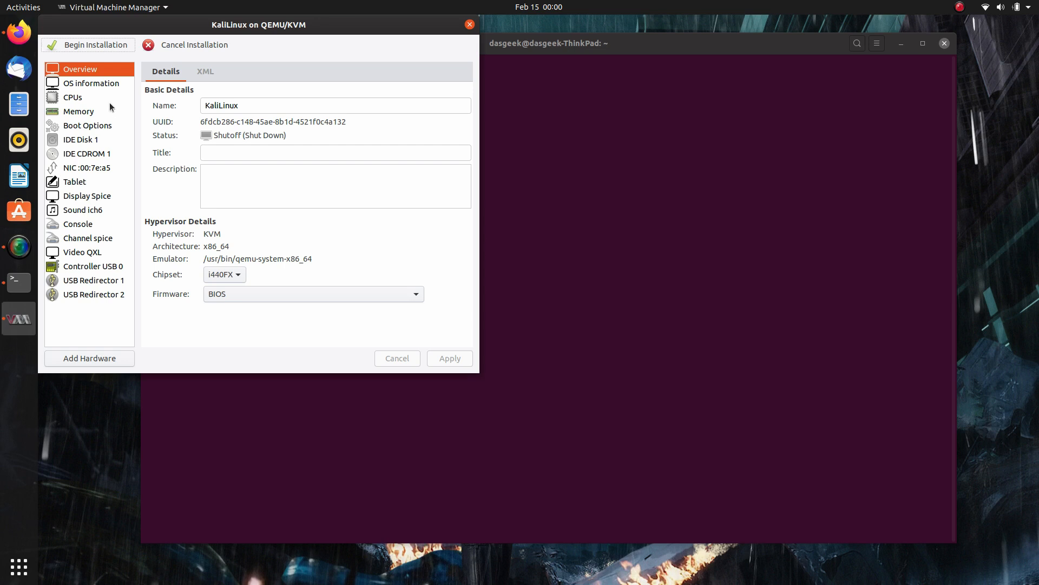
Step: Review the IDE CDROM 1 and network interface settings, keeping the network source on Virtual network 'default' : NAT
click(85, 156)
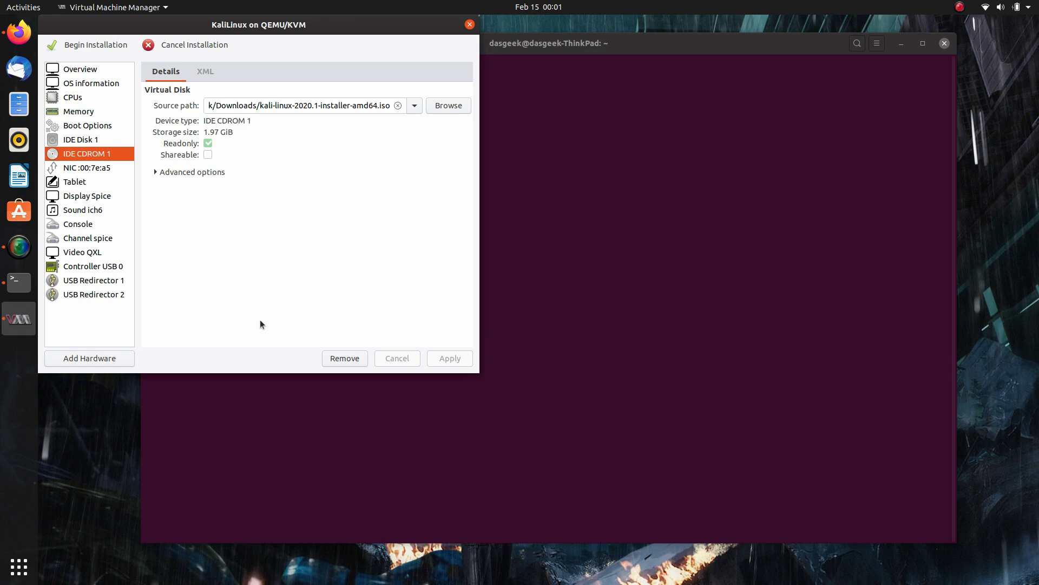
click(91, 172)
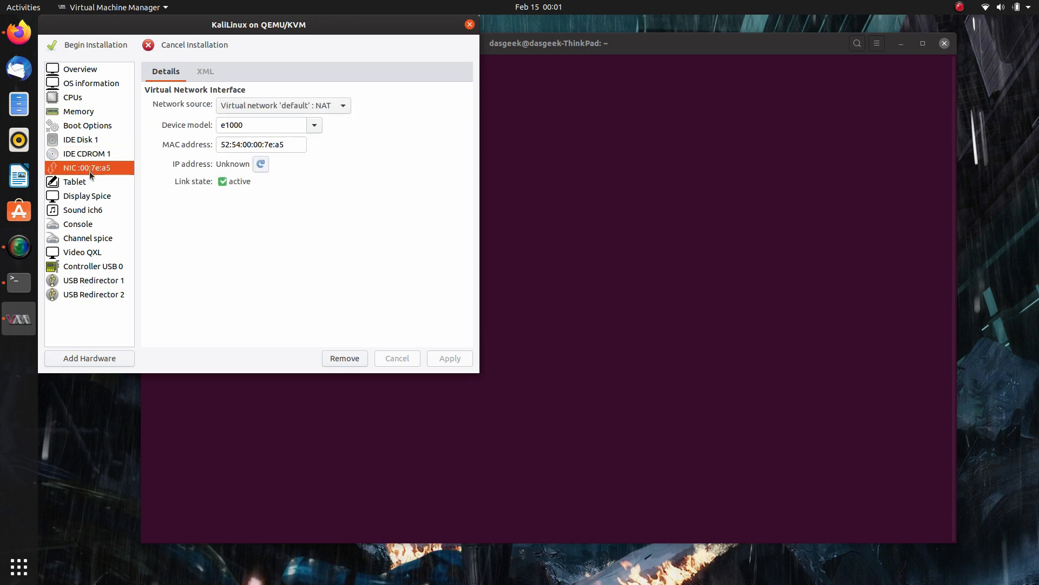
click(238, 105)
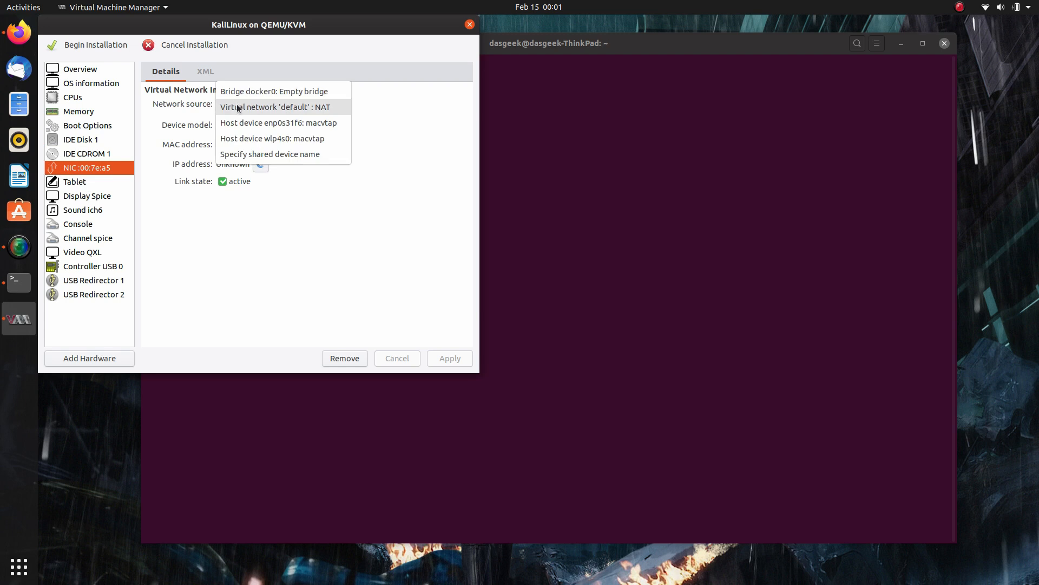
click(238, 107)
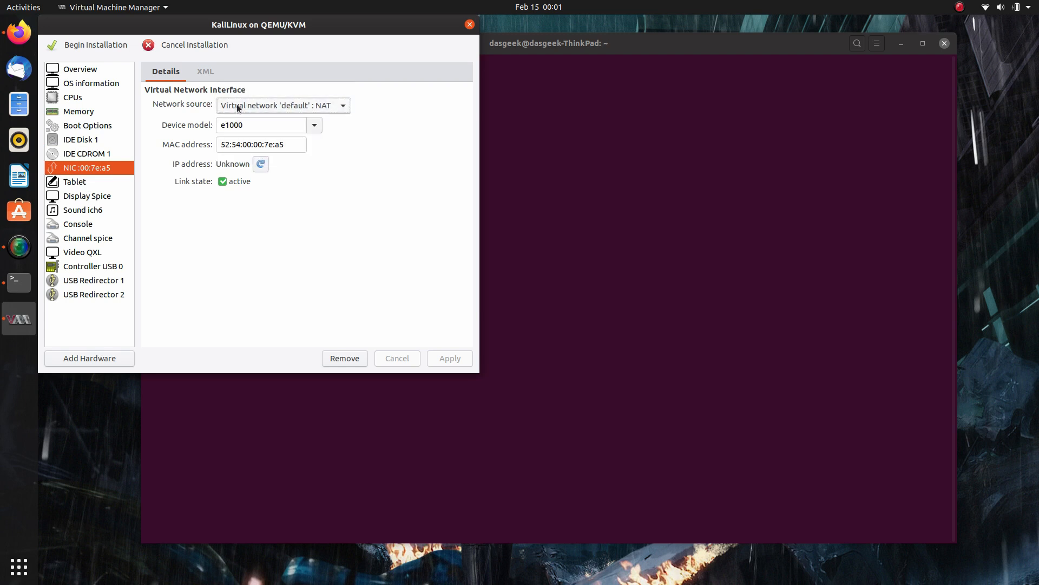
Step: Add a second network interface using Virtual network 'default' : NAT and the e1000 device model
click(84, 360)
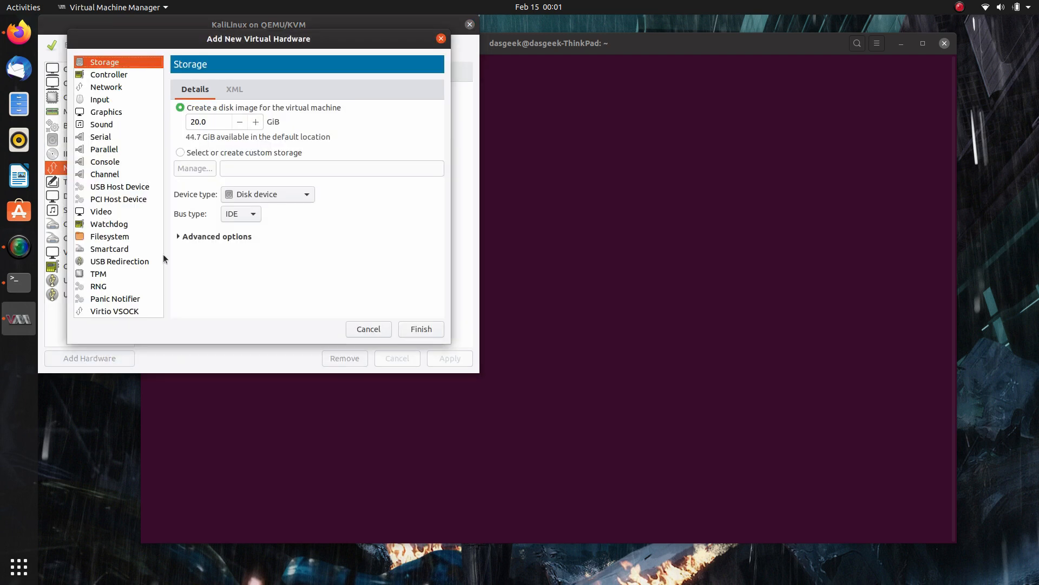
click(124, 87)
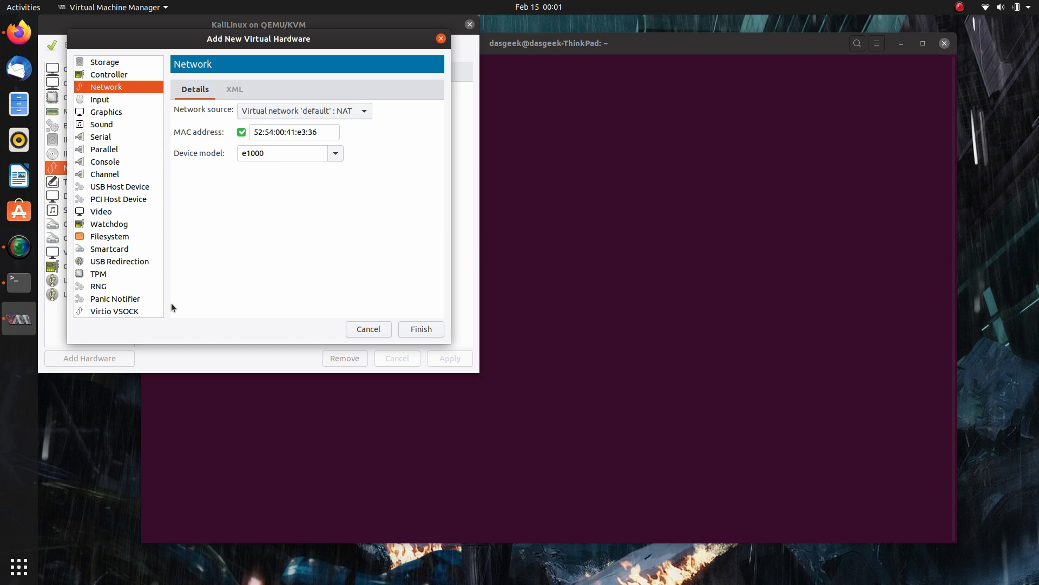
click(426, 331)
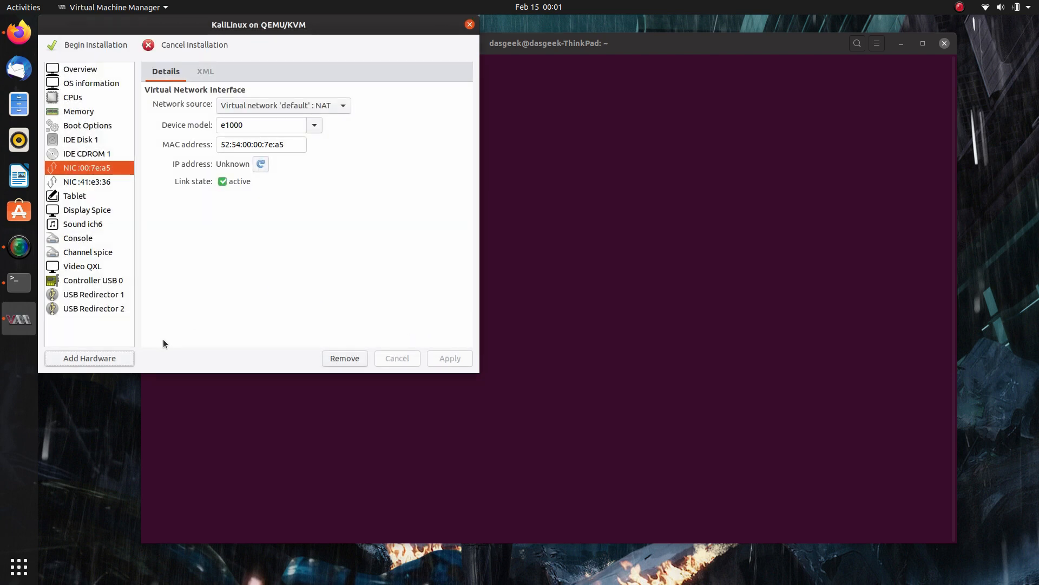
Step: Begin the KaliLinux installation, start Graphical install from the installer's boot menu, and release the pointer from the virtual machine
click(87, 46)
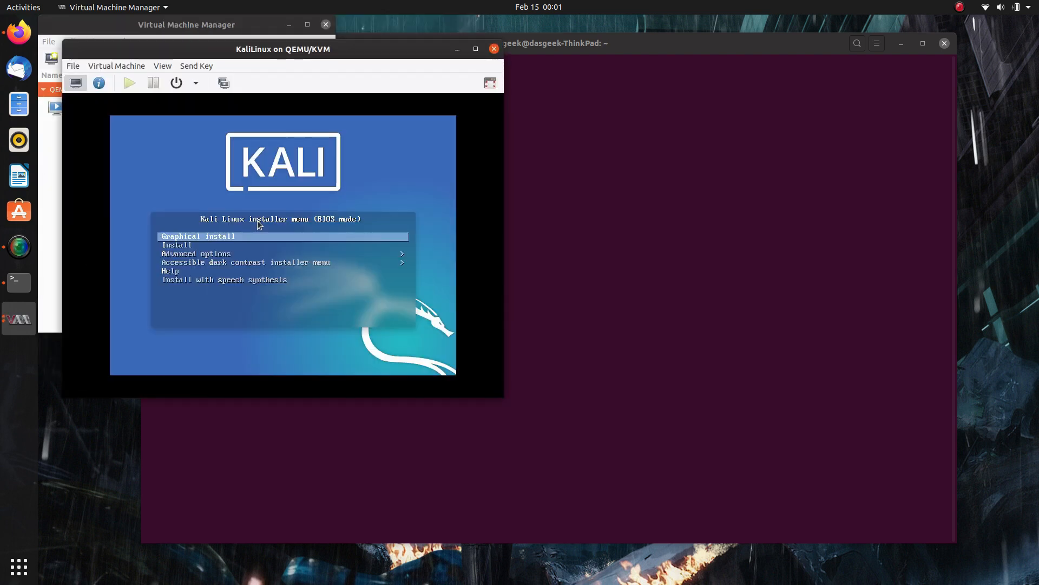
key(Down)
key(Up)
click(349, 245)
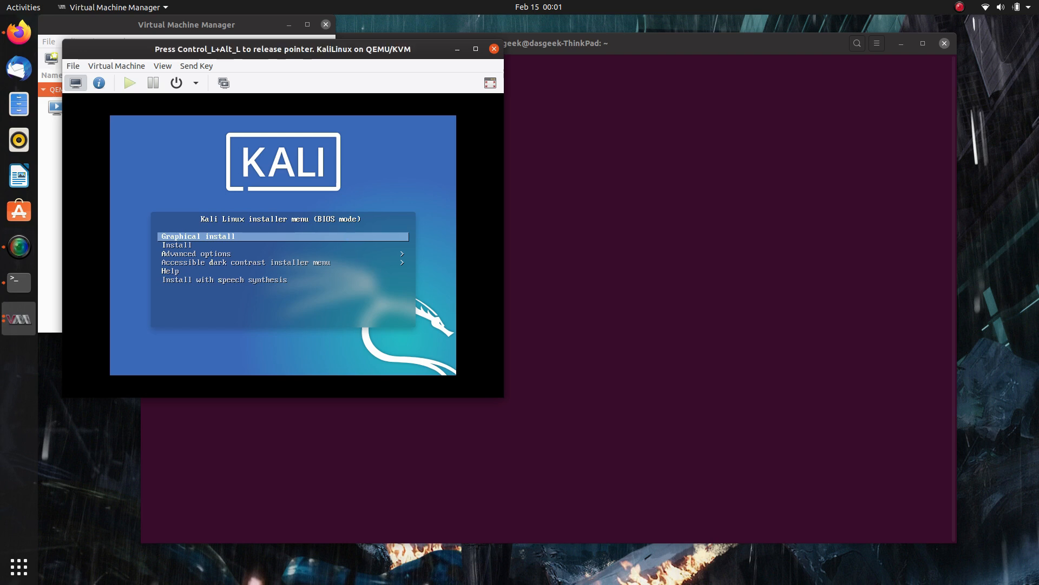
key(Return)
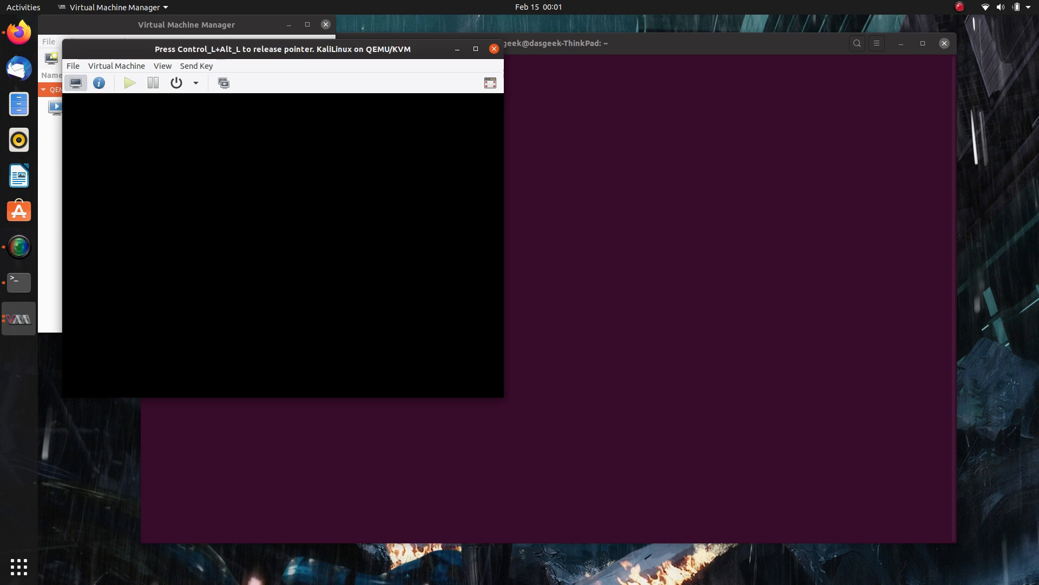
key(ctrl+alt)
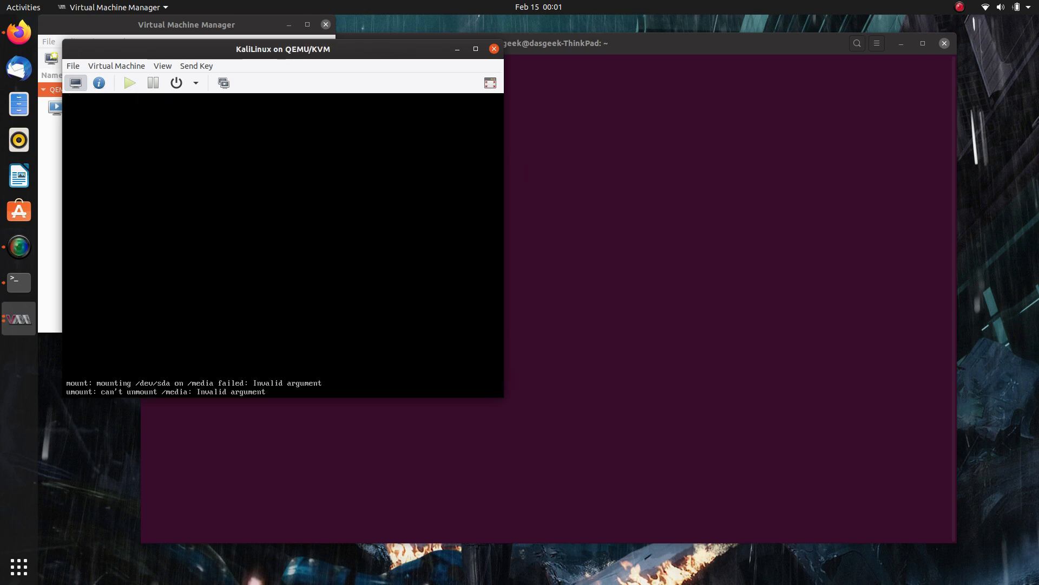
Step: Enlarge the virtual machine window and continue the Kali installer with English as the language and American English as the keymap
drag(502, 398, 908, 493)
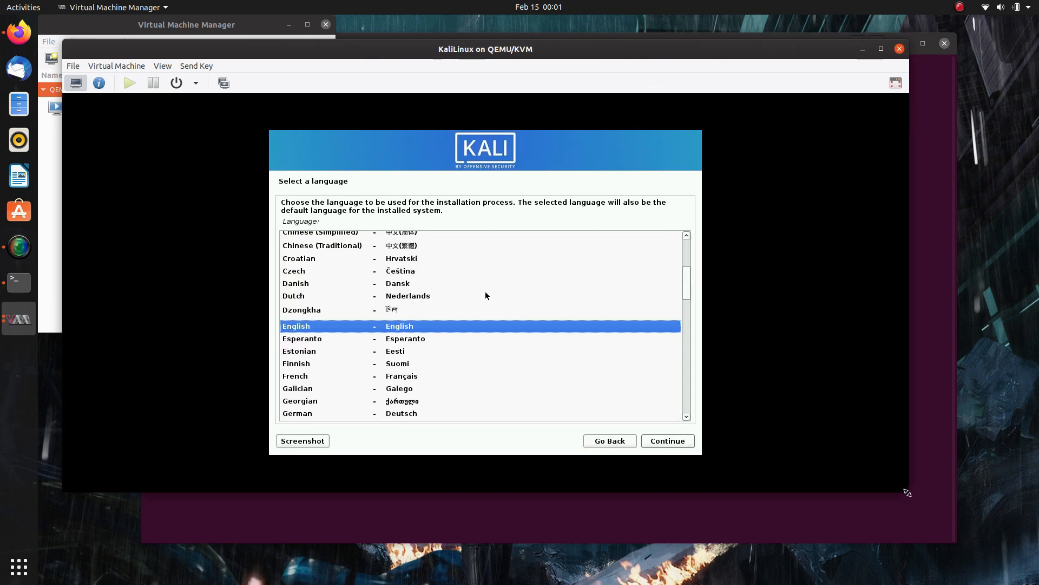
click(672, 443)
click(672, 442)
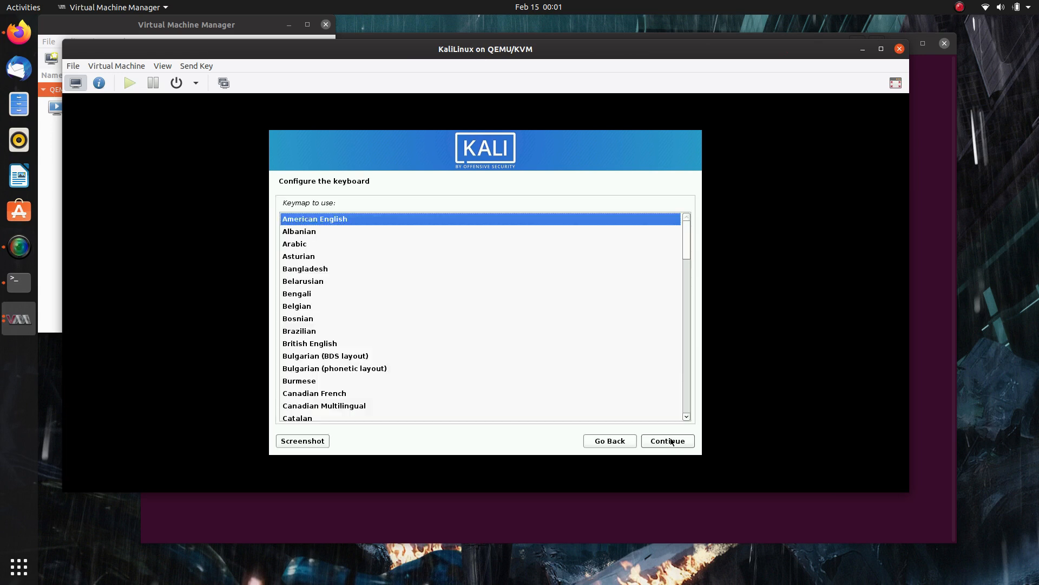
click(671, 441)
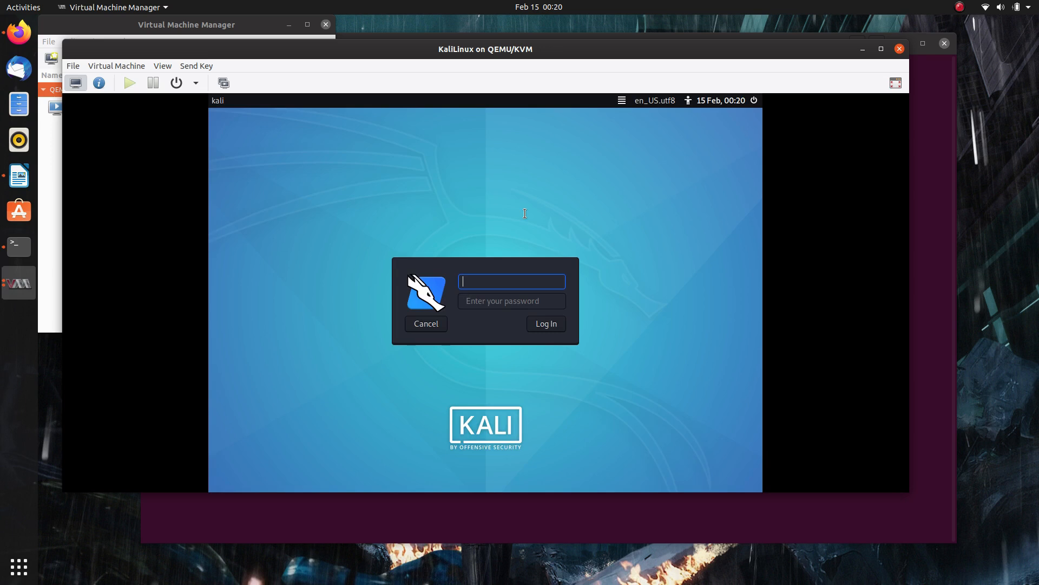
Step: Log in to the Kali desktop by entering the account username and password
text(dasgeek)
key(Tab)
text(k)
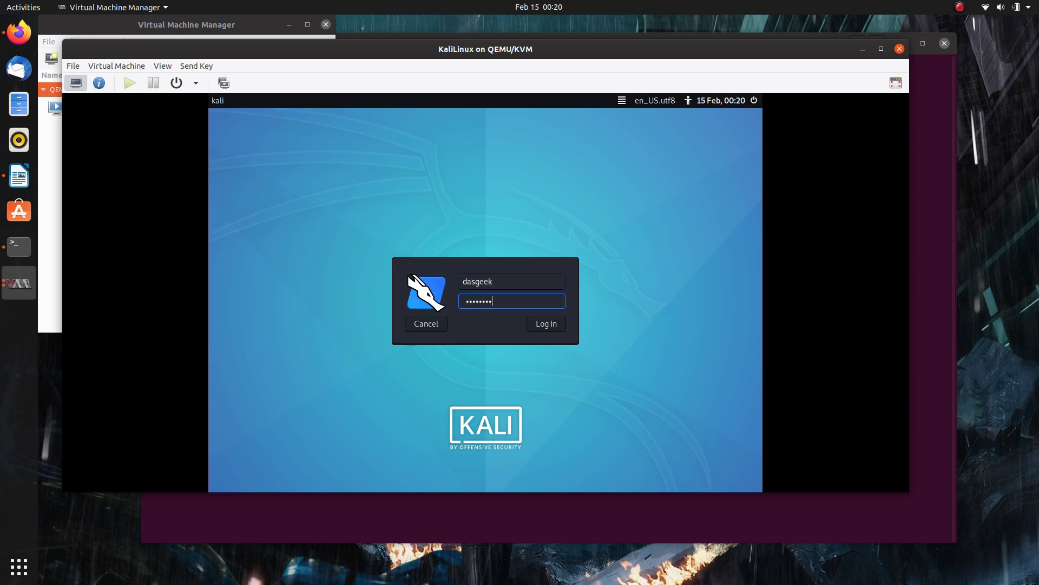
key(Return)
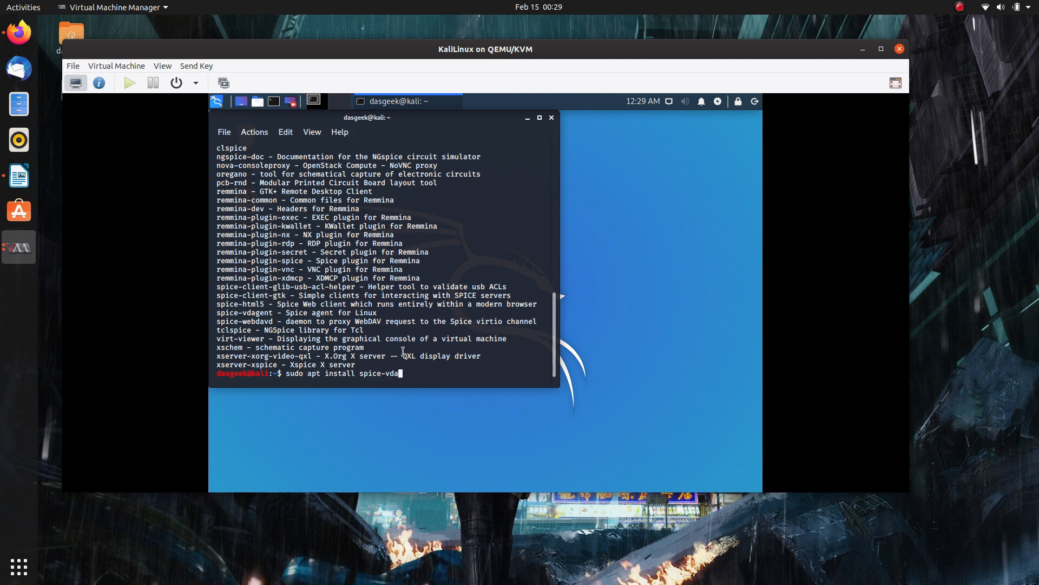
Step: Run sudo apt install spice-vdagent in Kali's terminal and force reset the virtual machine
text(gent)
key(Return)
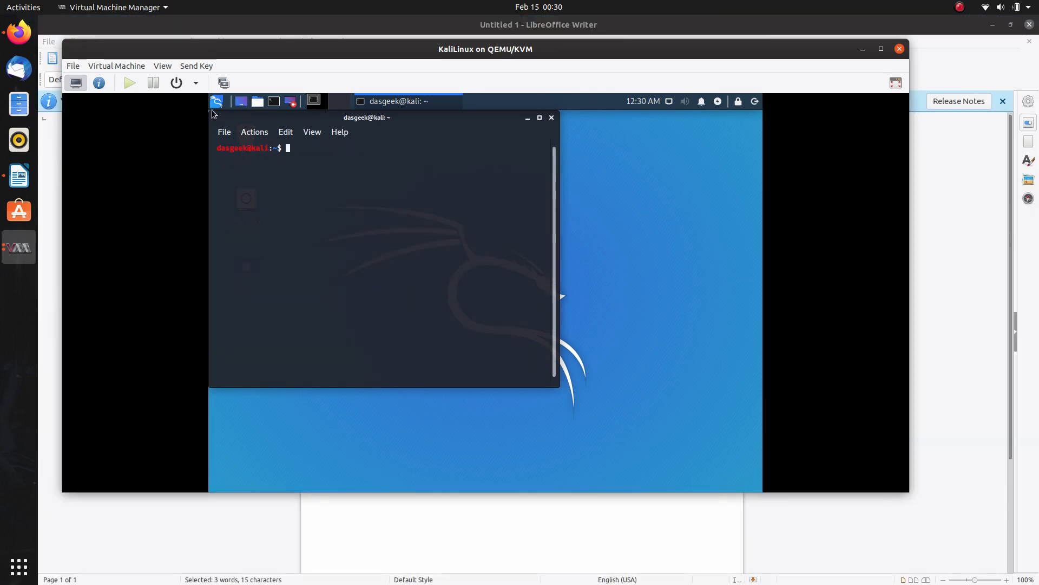
click(116, 65)
mouse_move(135, 106)
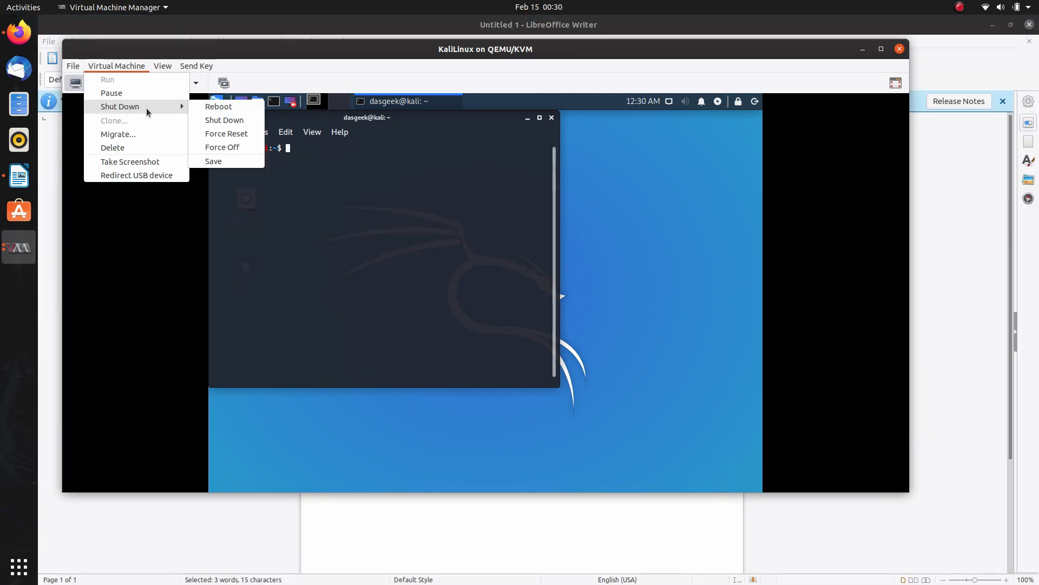
click(226, 134)
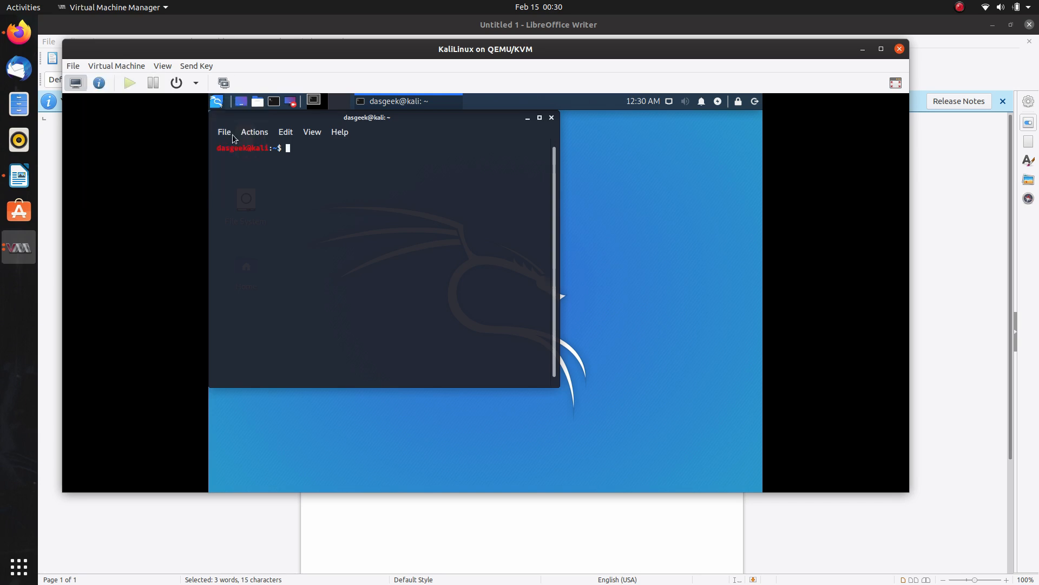
click(520, 311)
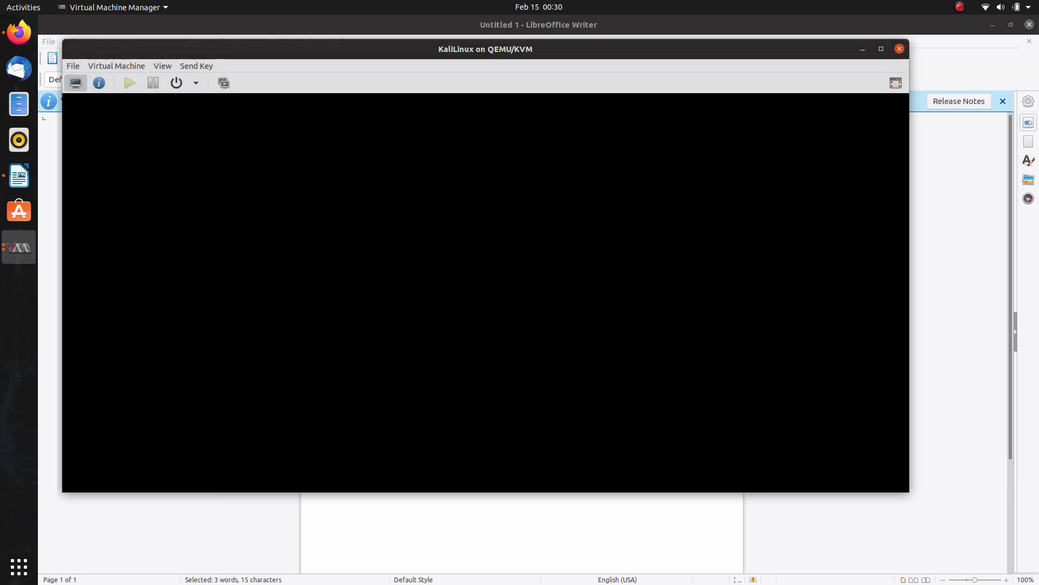
Step: Write sudo apt upgrade in the LibreOffice Writer document and copy it into Kali's terminal to run it
click(364, 515)
text(sudo apt upgrade)
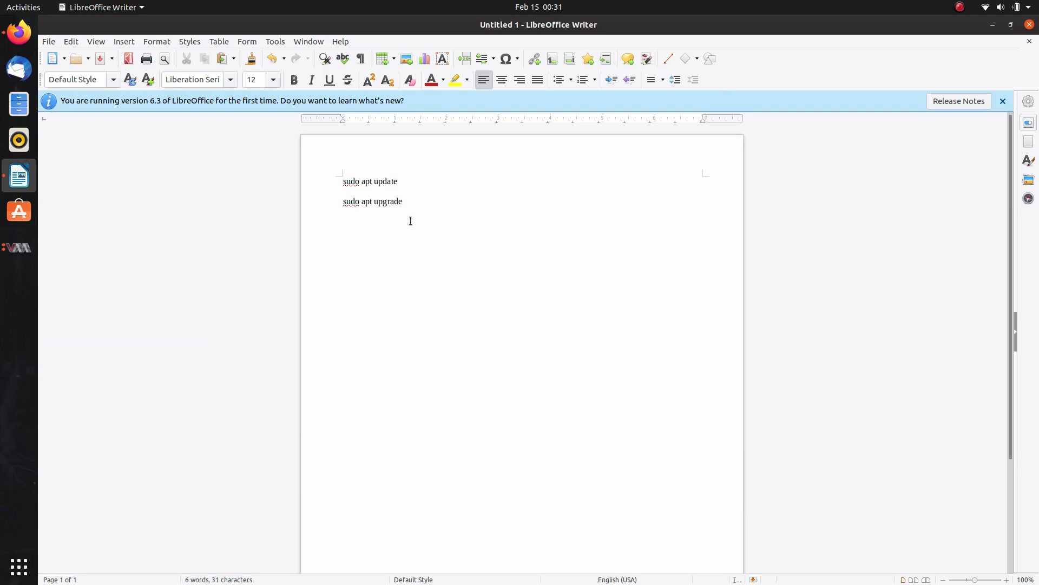
drag(410, 208, 341, 204)
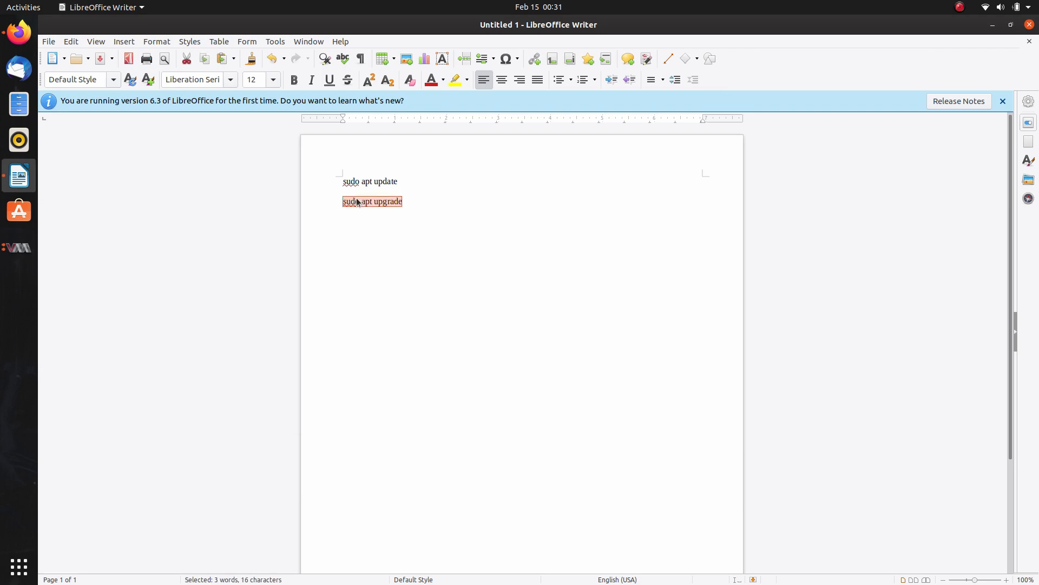
right_click(355, 200)
click(365, 217)
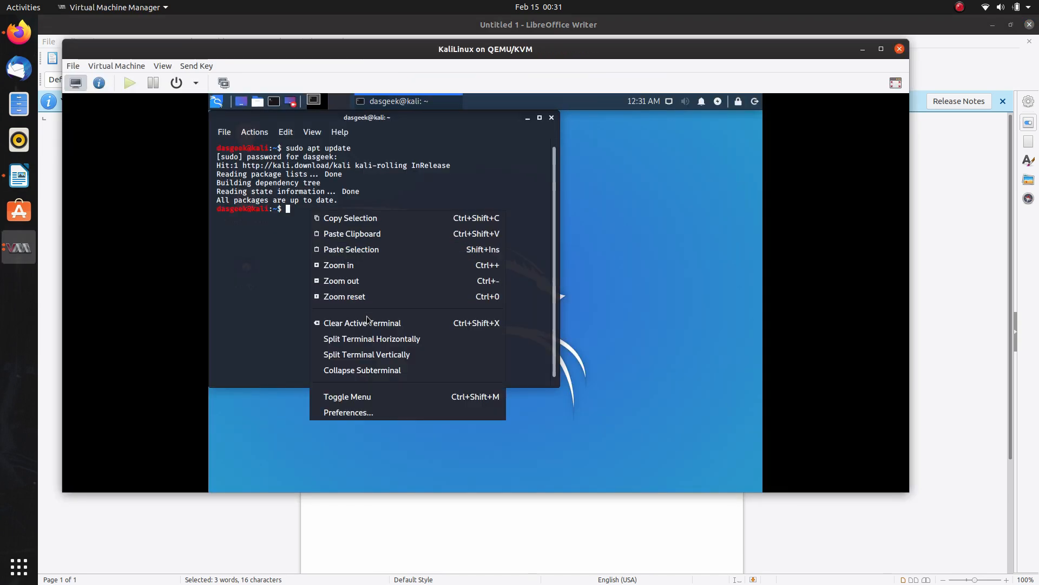
click(324, 239)
key(Return)
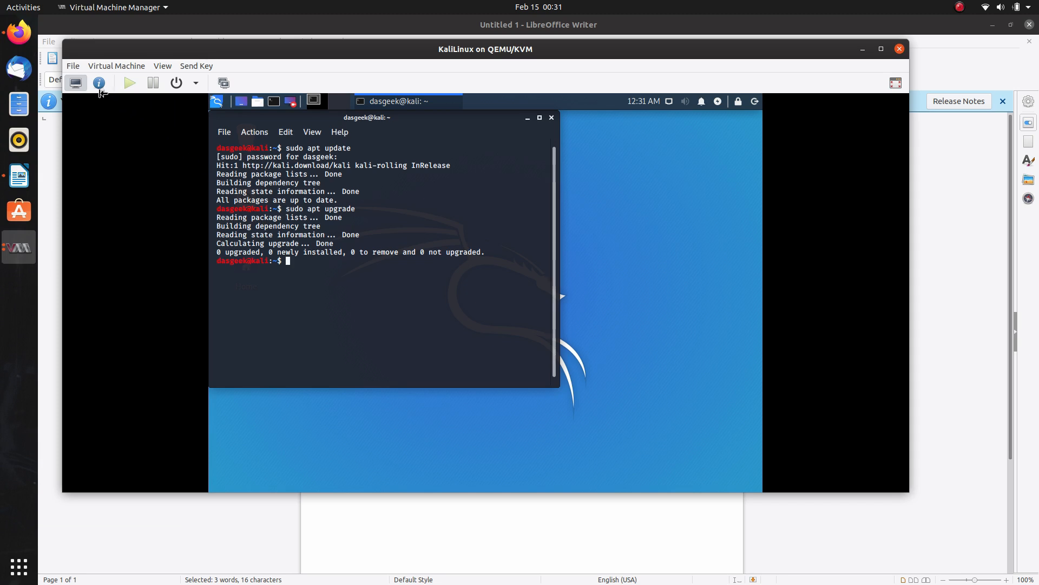
Step: Examine the device types available for adding to the KaliLinux machine, including Virtio VSOCK, RNG, USB Redirection, Smartcard and Watchdog
click(96, 86)
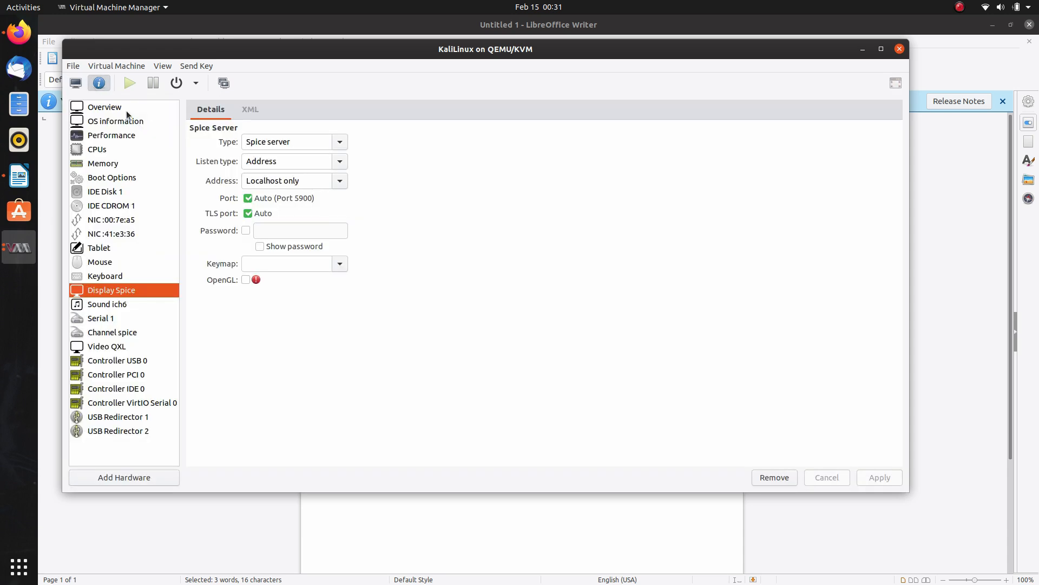
click(127, 478)
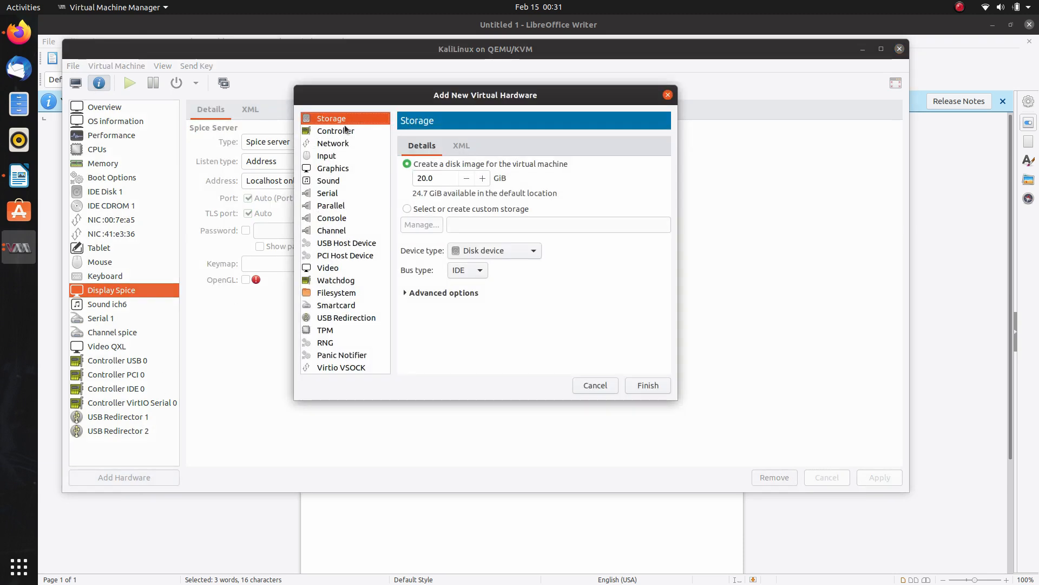
click(353, 369)
click(346, 353)
click(346, 342)
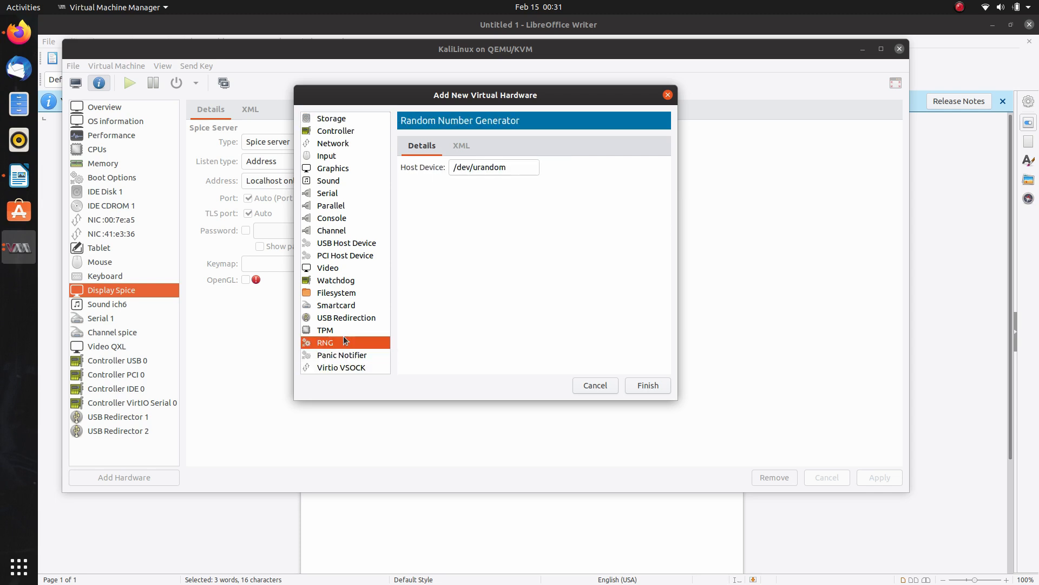
click(346, 332)
click(344, 320)
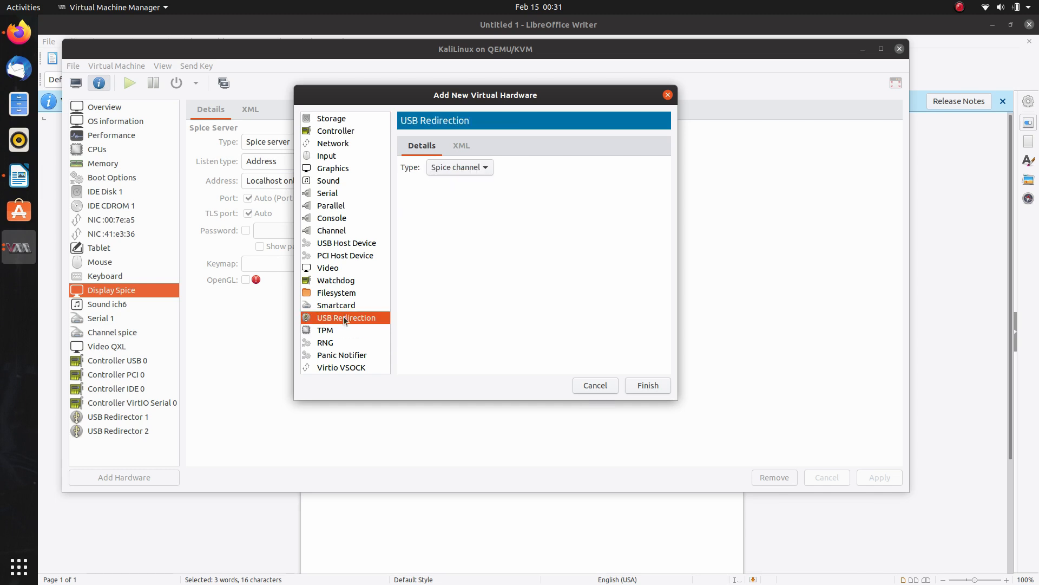
click(345, 304)
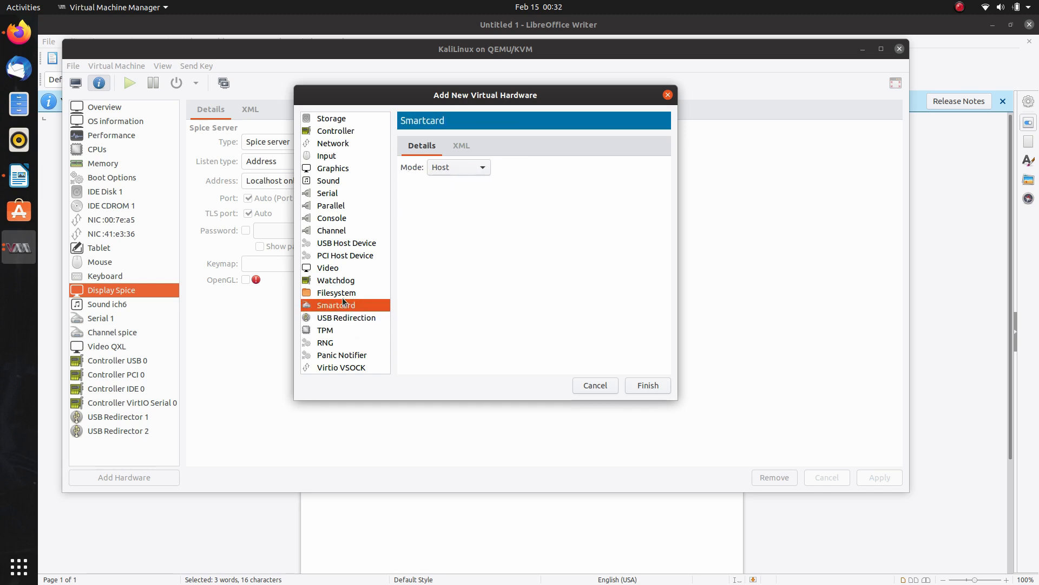
click(345, 293)
click(345, 281)
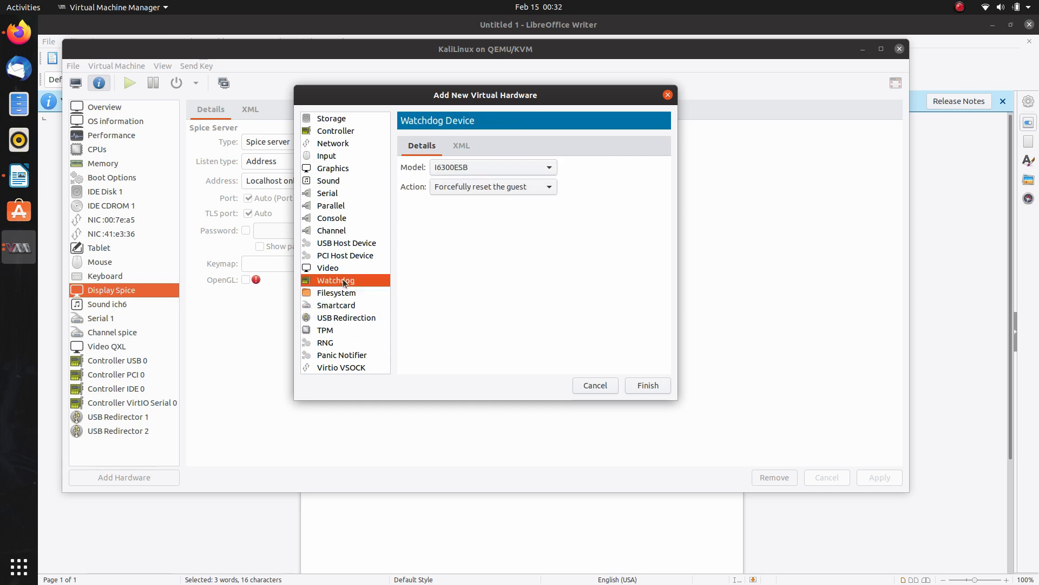
Step: Examine the Filesystem passthrough options and browse the Downloads storage pool for a source path
click(344, 293)
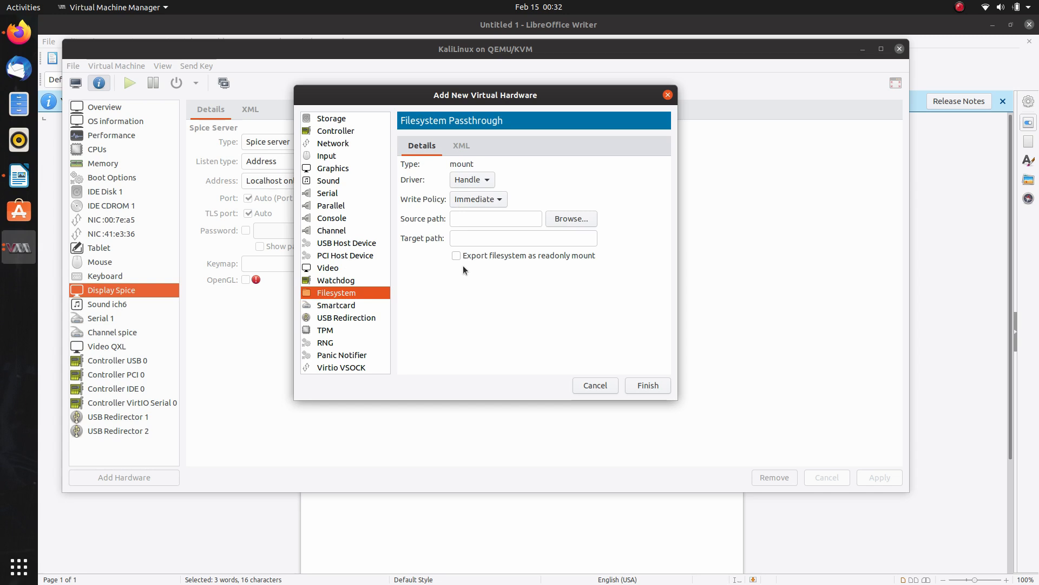
click(569, 218)
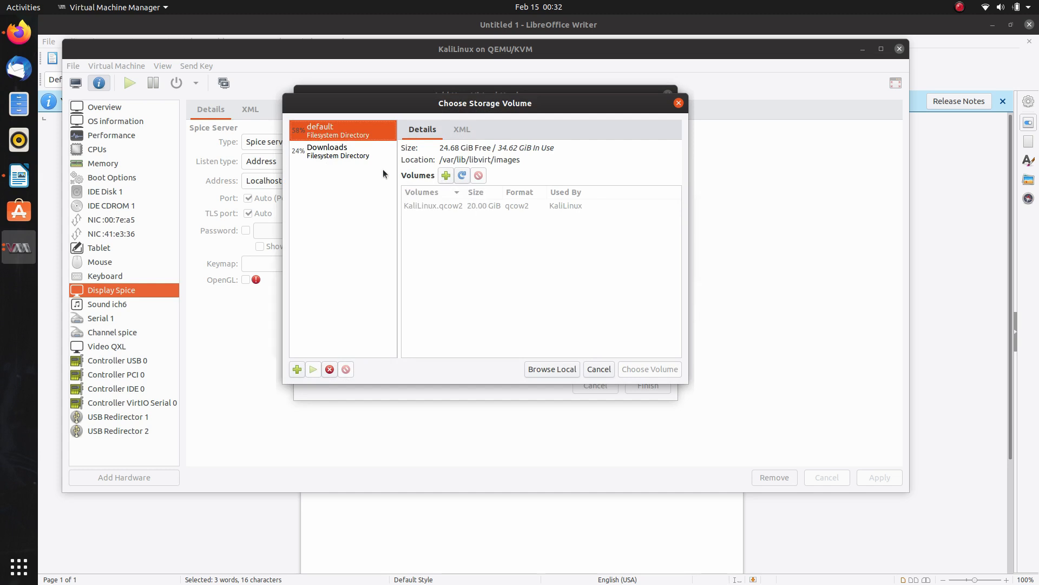
click(346, 154)
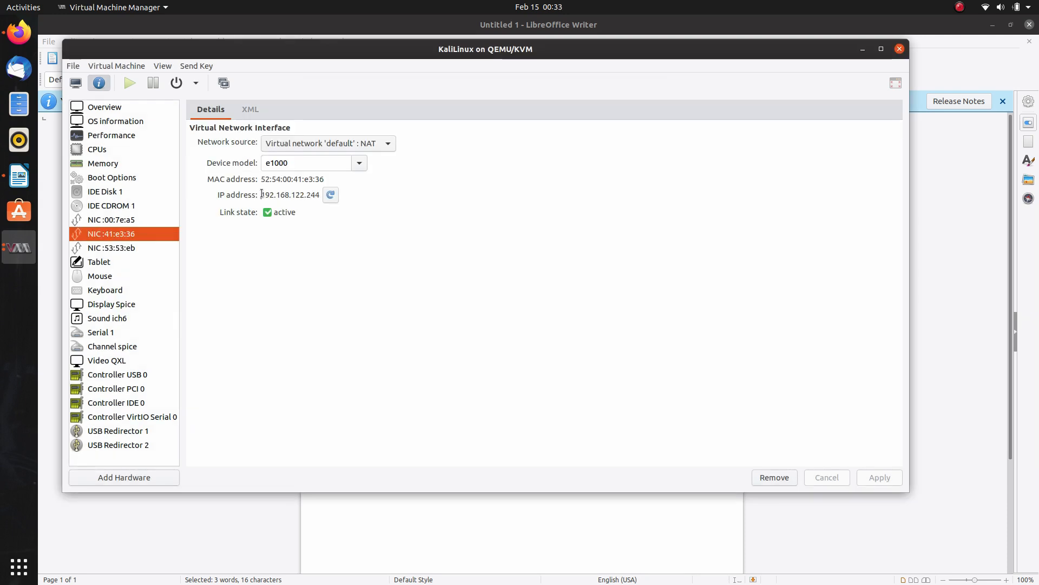
Step: Copy the IP address of the e1000 network interface NIC :41:e3:36
drag(261, 195, 319, 195)
right_click(301, 194)
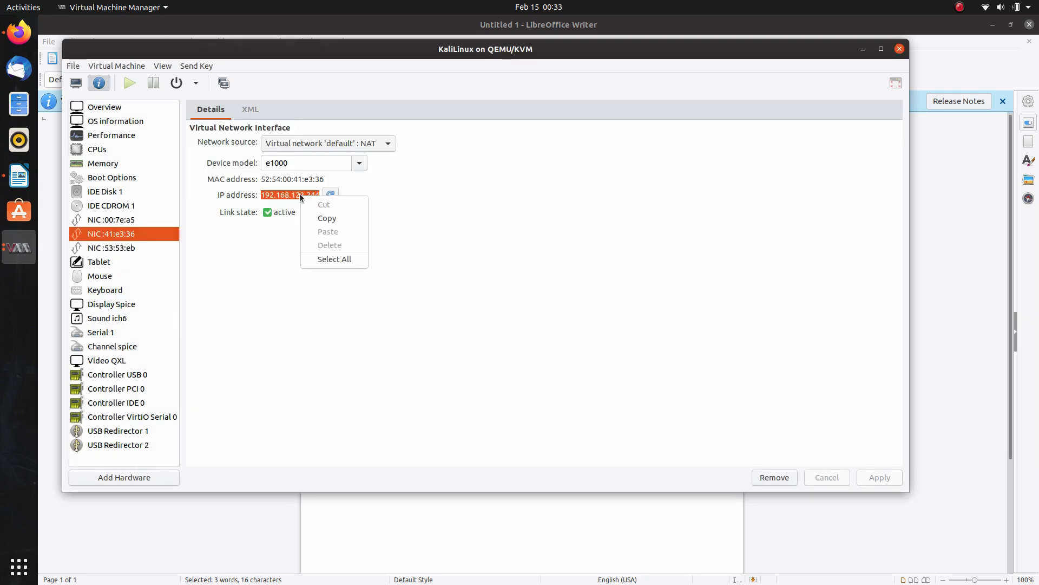
click(325, 218)
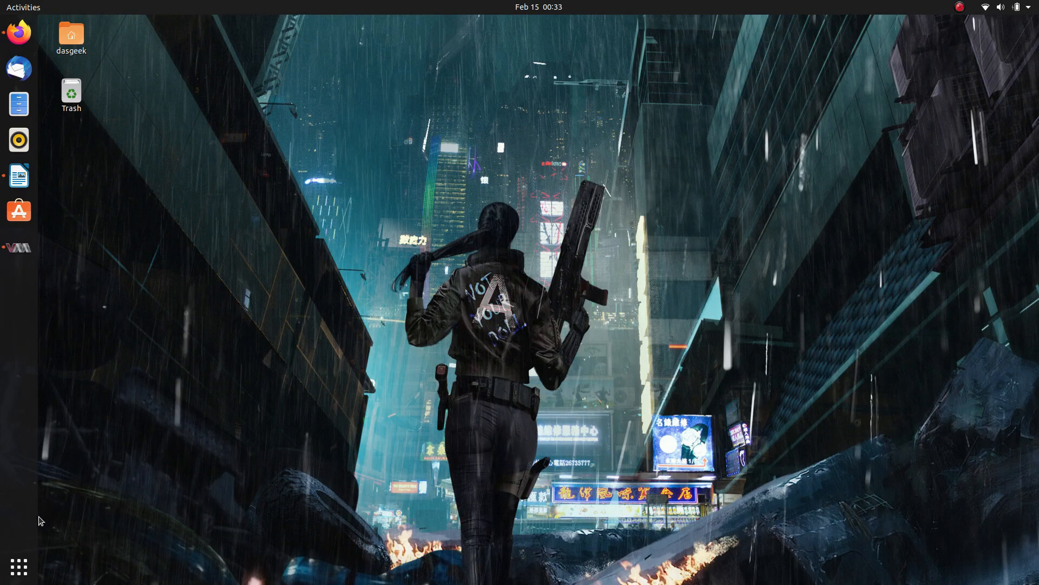
Step: Open a Terminal on the Ubuntu host and run ssh with the account username to 192.168.122.244
click(18, 572)
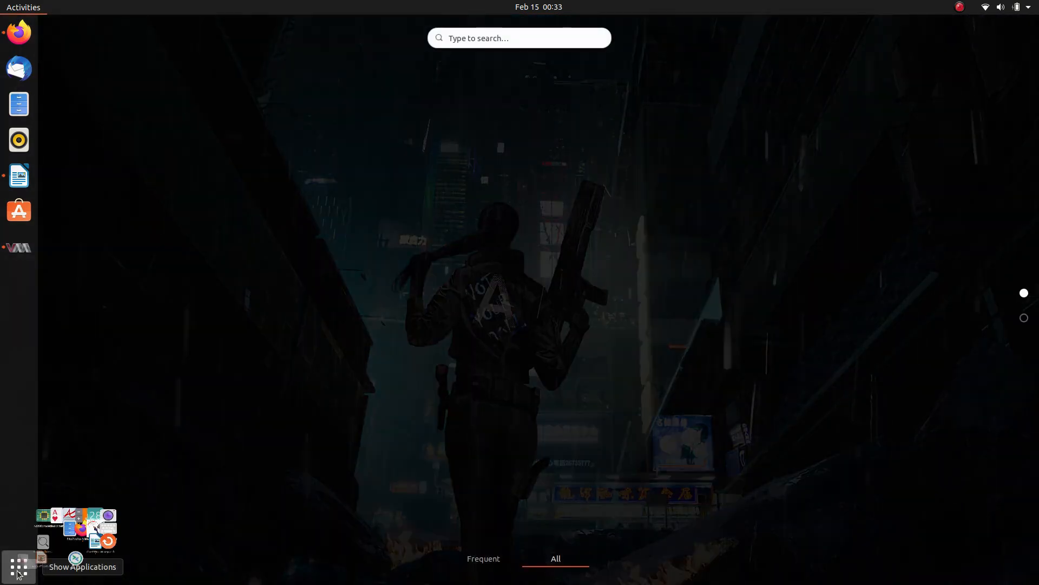
text(term)
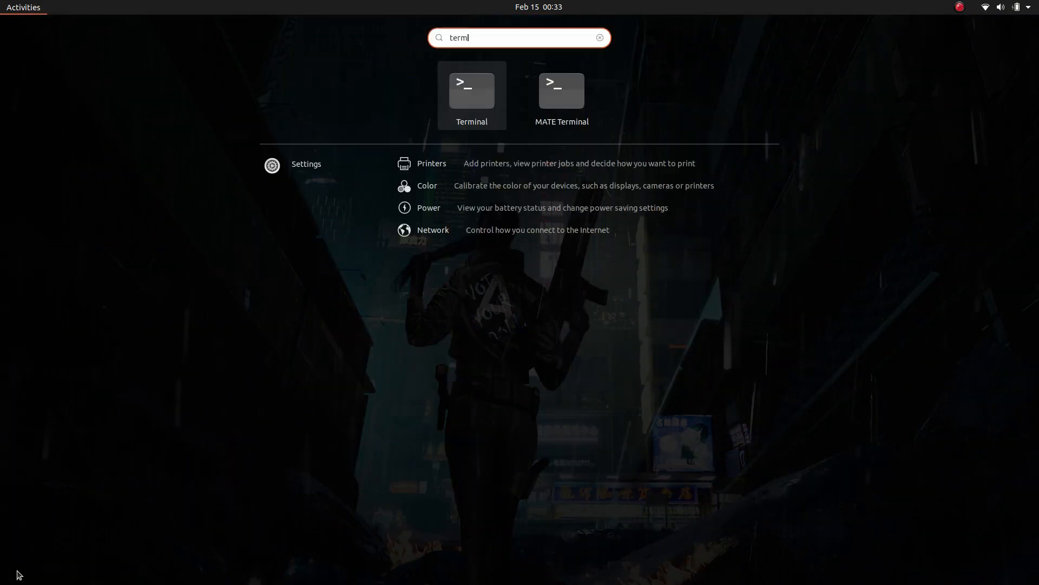
key(Return)
text(ssh)
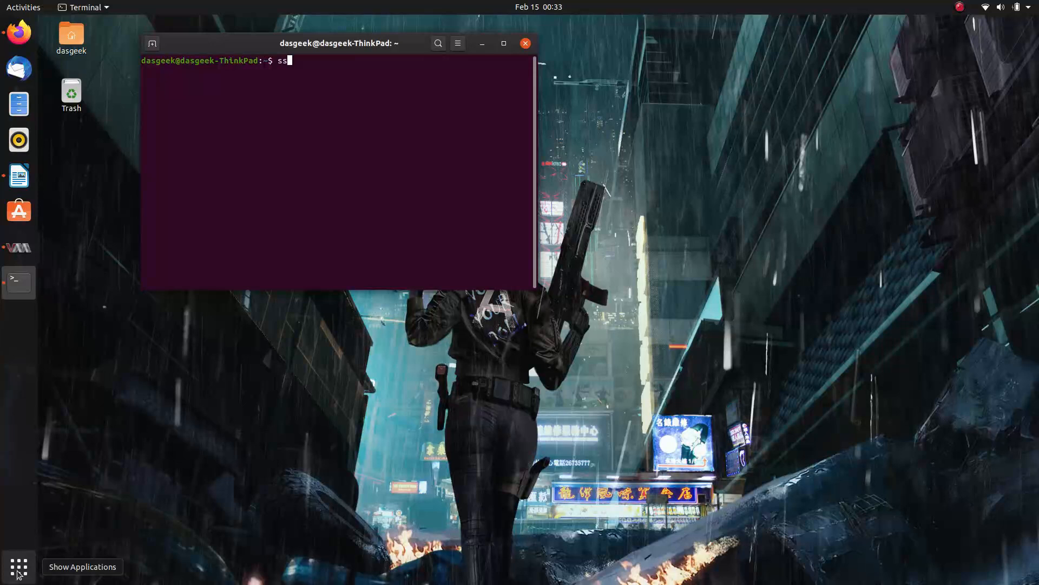
text( dasgeek@192.168.122.244)
key(Return)
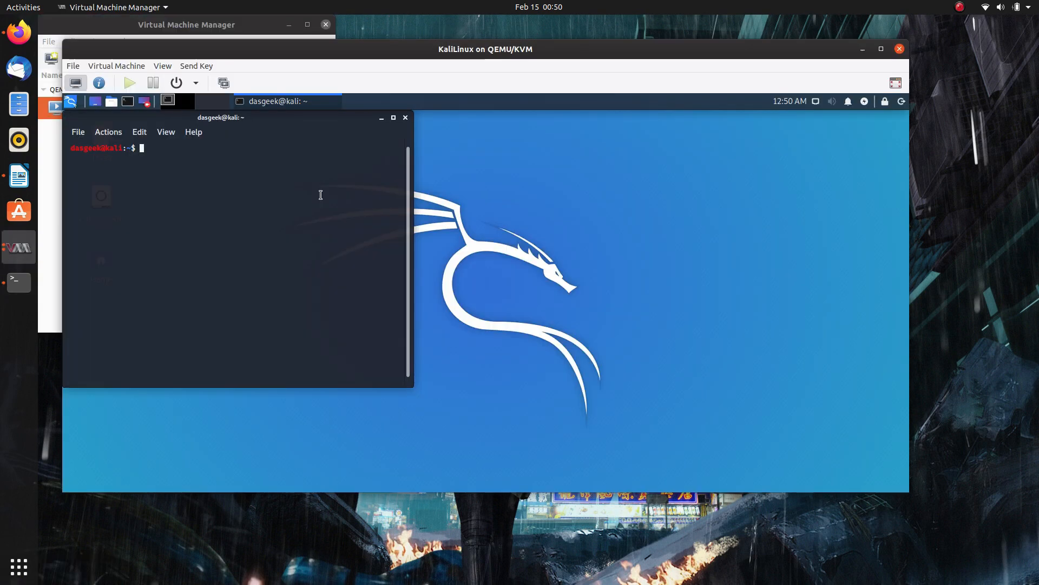
Step: Start the SSH service in Kali with systemctl start ssh.service, authenticating with the account password
text(systemctl start ssh.service)
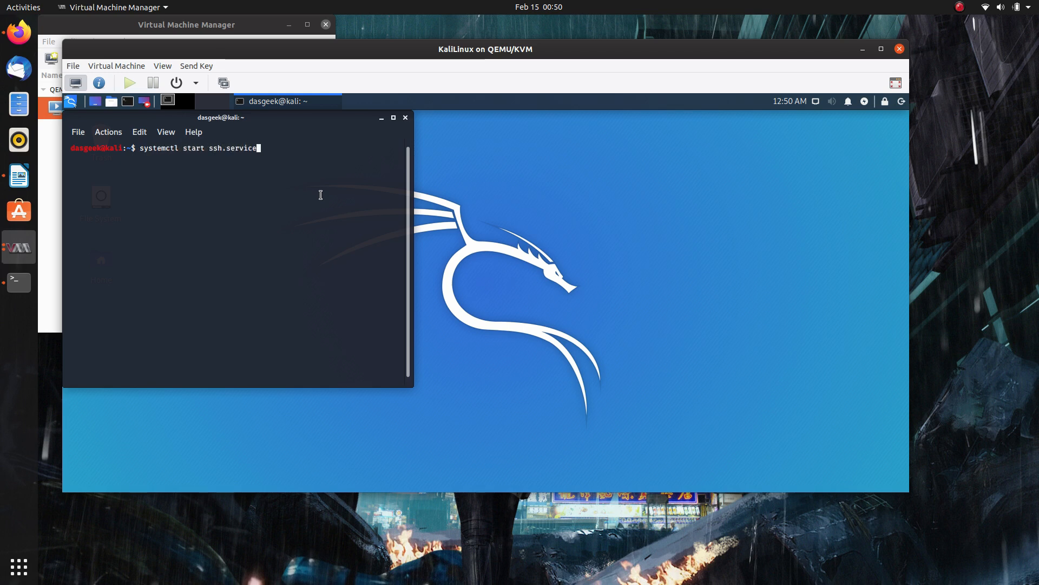
key(Return)
text(********)
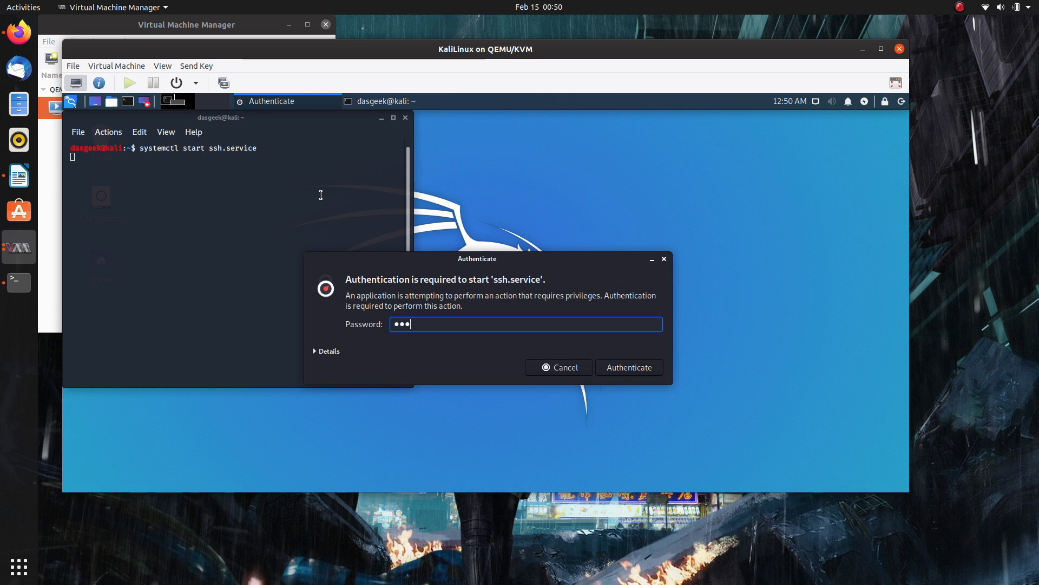
key(Return)
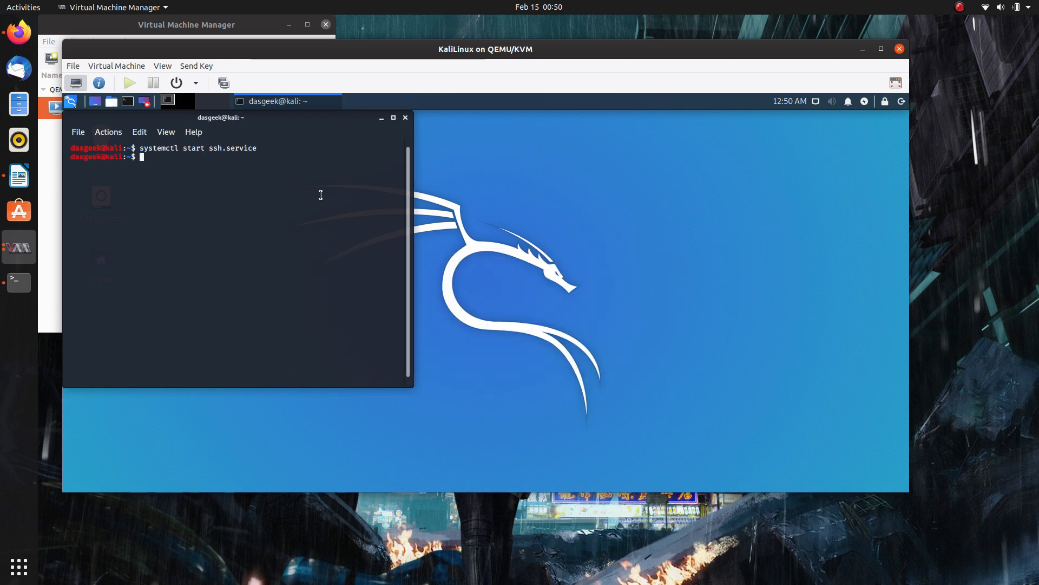
Step: Enable the SSH service in Kali with systemctl enable ssh.service, using sudo for the required privileges
text(systemctl enable ssh.)
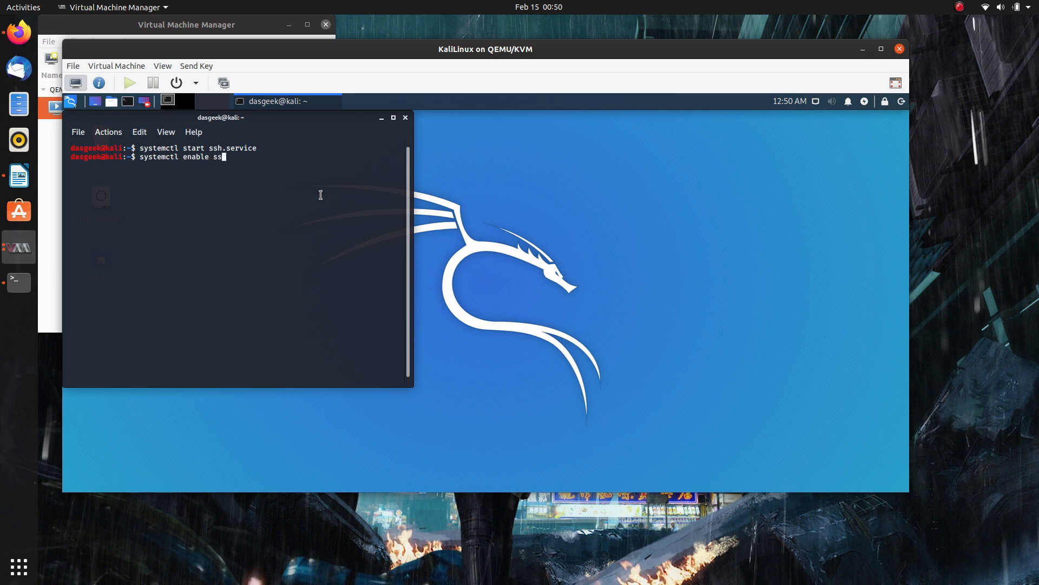
text(service)
key(Return)
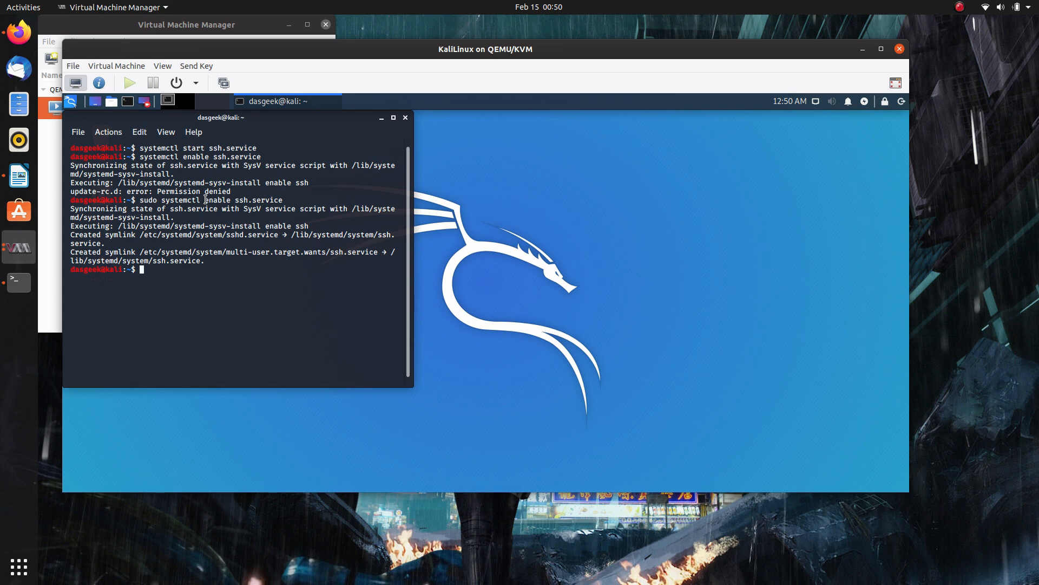
Step: In the Ubuntu host's Terminal, run ssh to the account at 192.168.122.192 with port forwarding -L 5900:127.0.0.1:5900
click(19, 282)
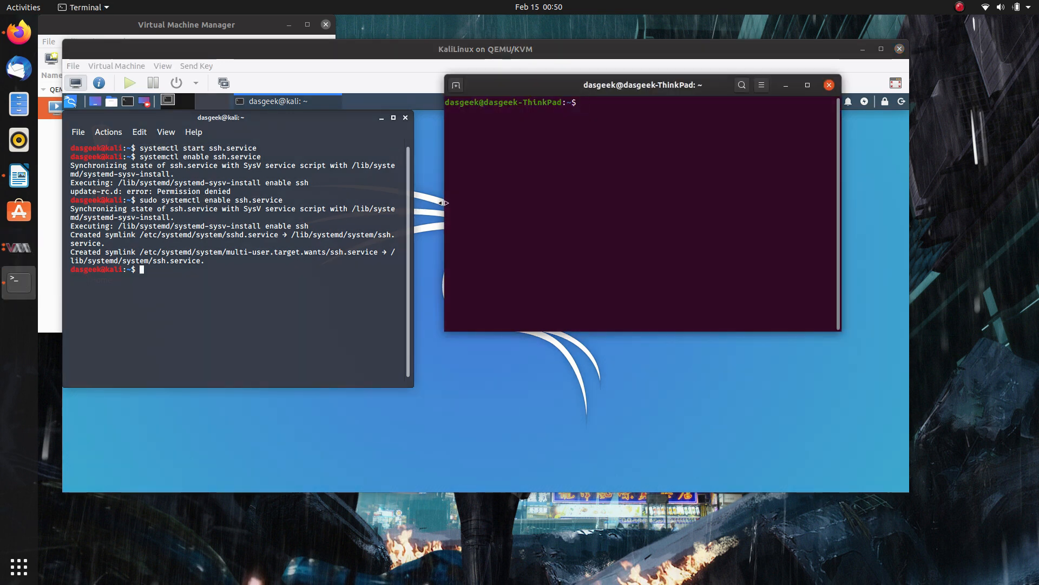
key(ctrl+shift+v)
key(Return)
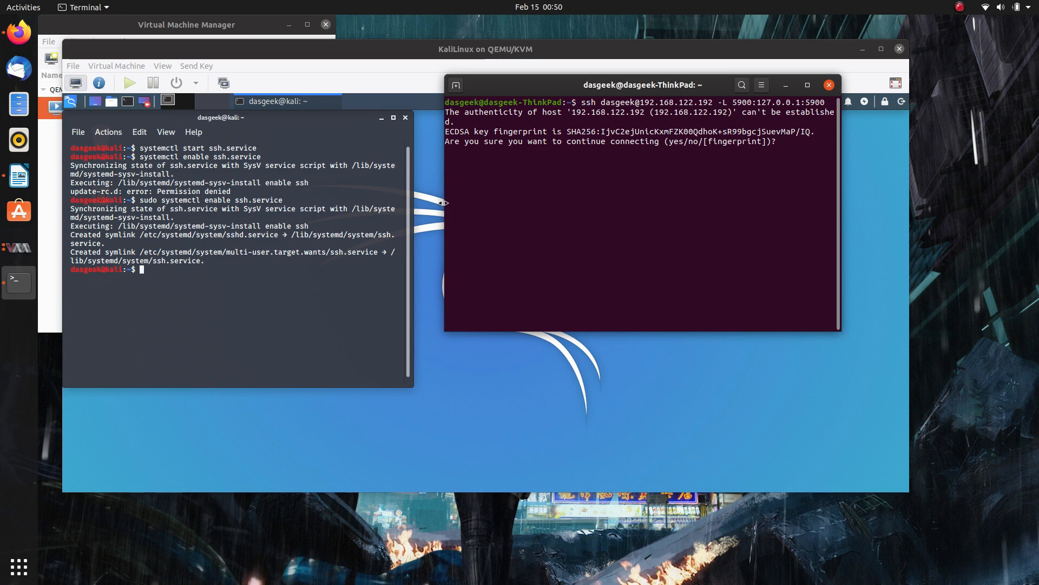
Step: Show the KaliLinux virtual machine's hardware details and check the Spice server port against the forwarded port in the ssh command
drag(582, 102, 825, 102)
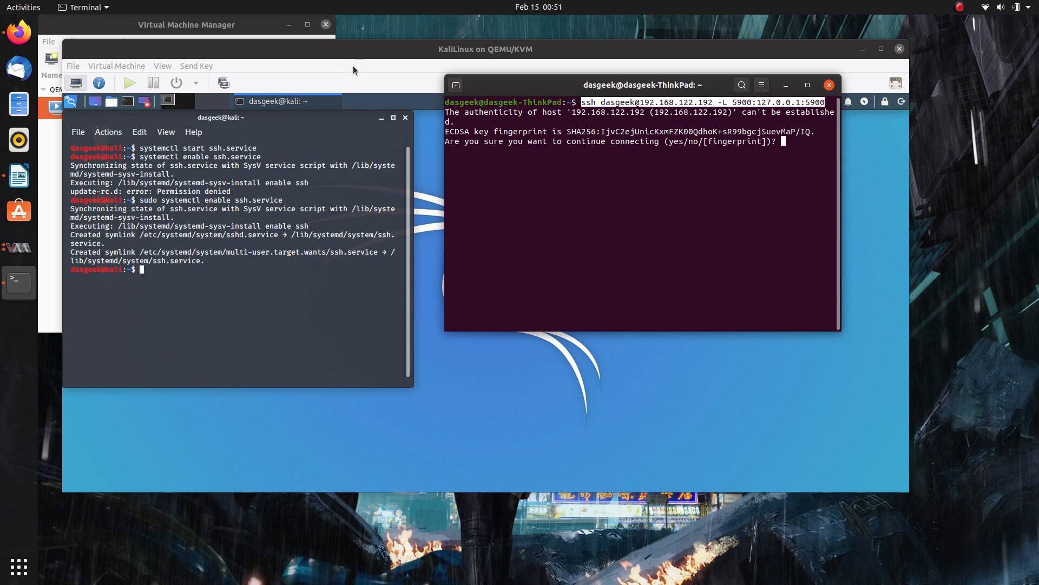
click(128, 80)
click(99, 83)
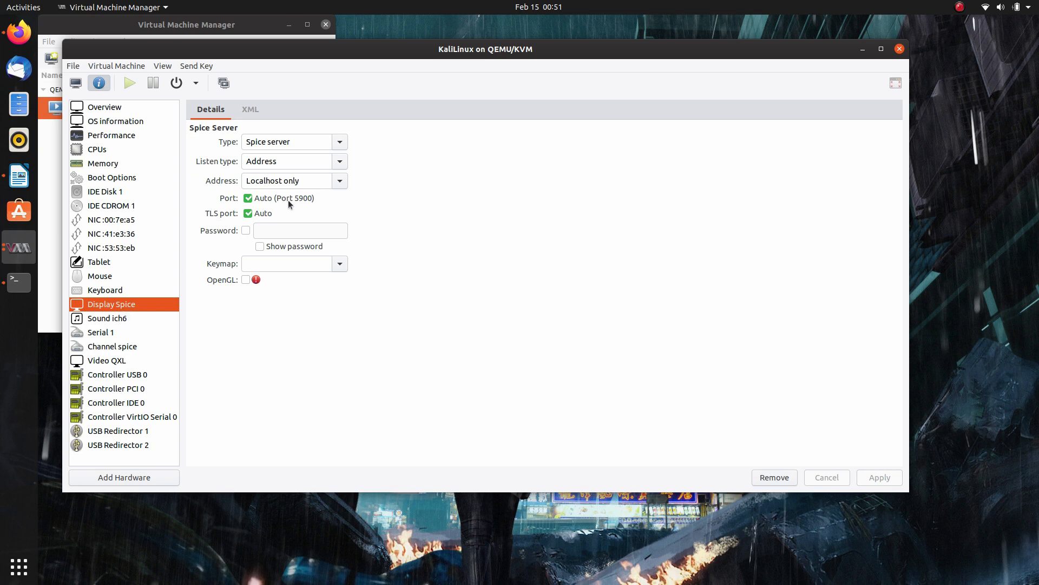
Step: Back in the Ubuntu Terminal, accept the SSH host key for 192.168.122.192 with yes and submit the account password
click(19, 282)
click(777, 148)
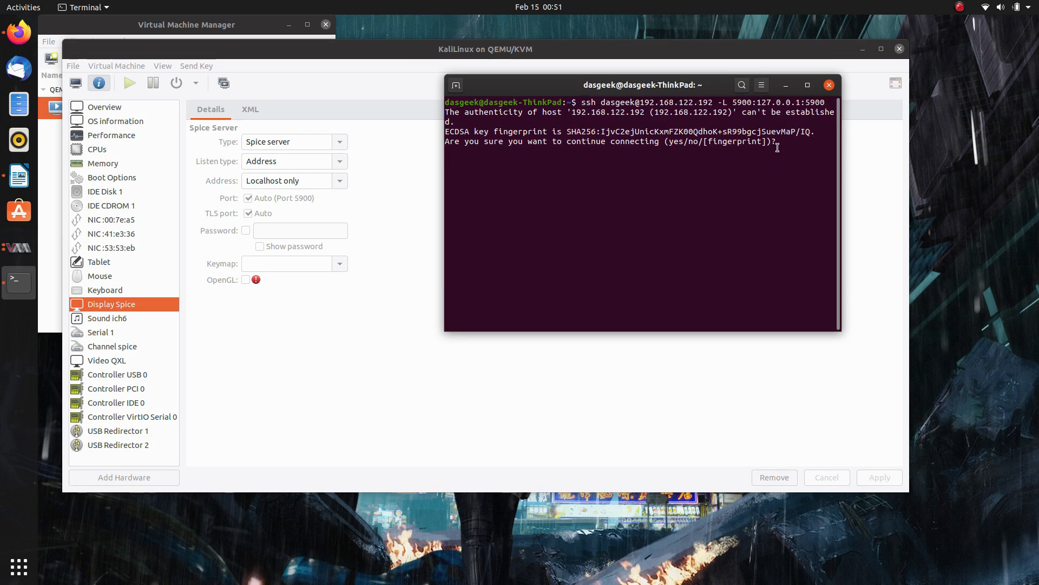
text(yes)
key(Return)
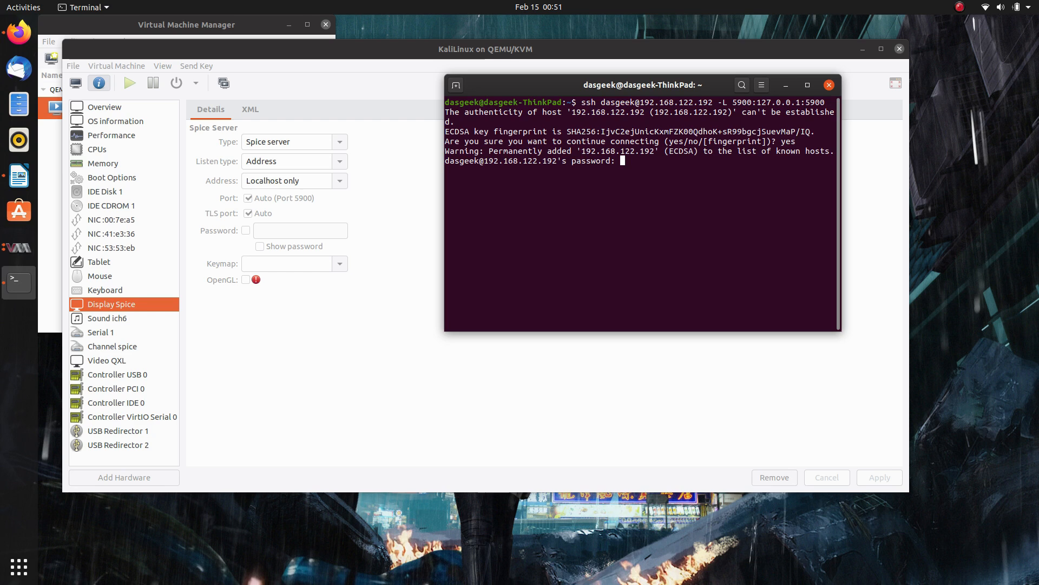
key(Return)
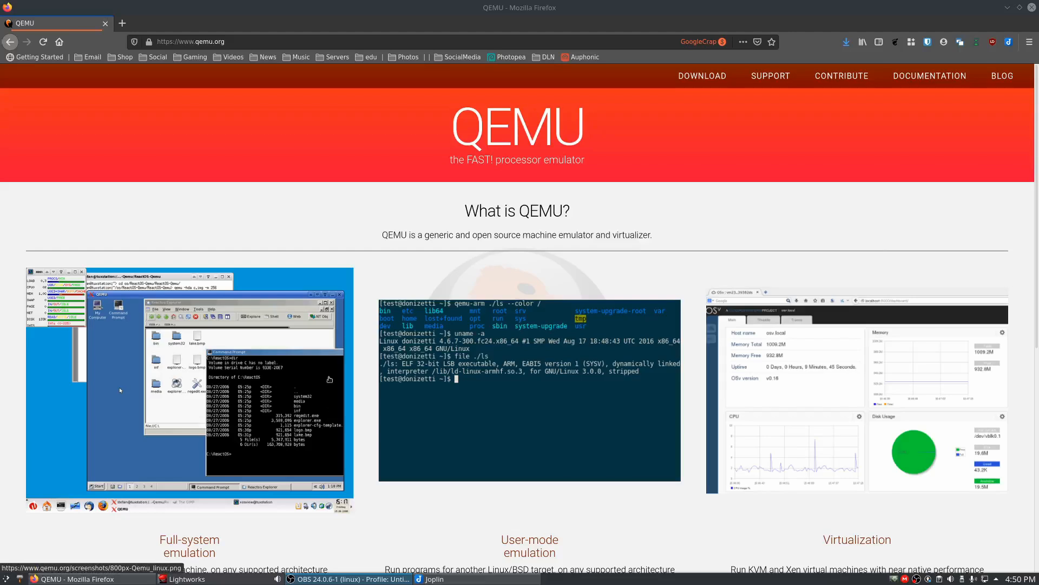
Step: In Firefox, look through the QEMU home page down to the latest releases and open the Contribute page
scroll(329, 372, down, 3)
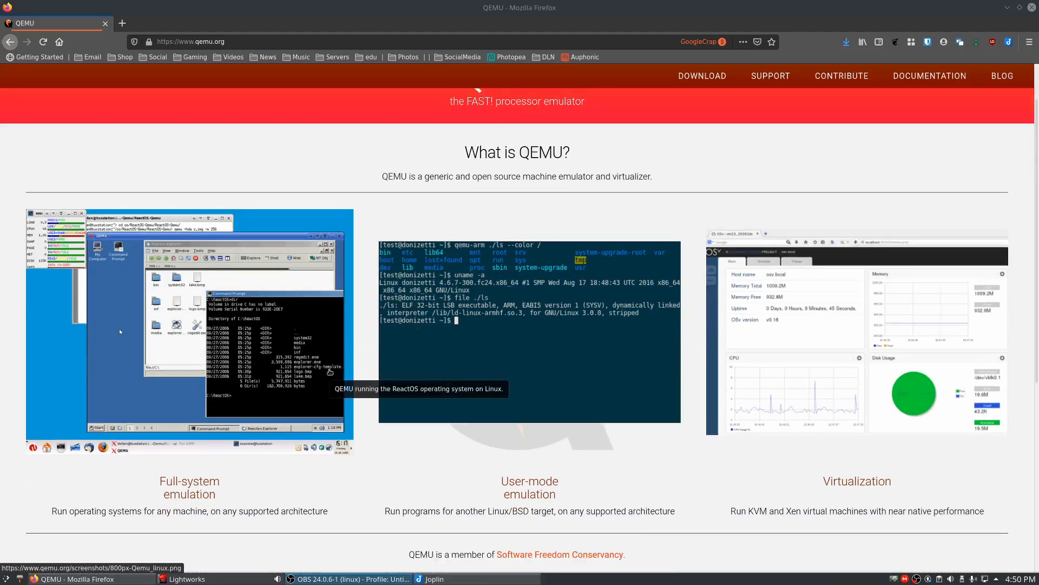
scroll(330, 372, down, 3)
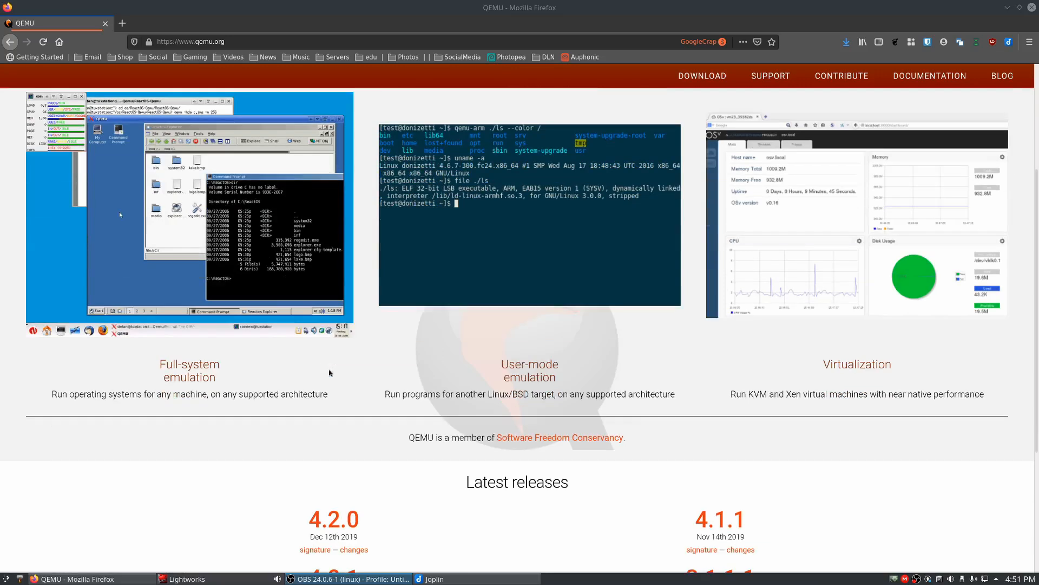
scroll(330, 372, down, 2)
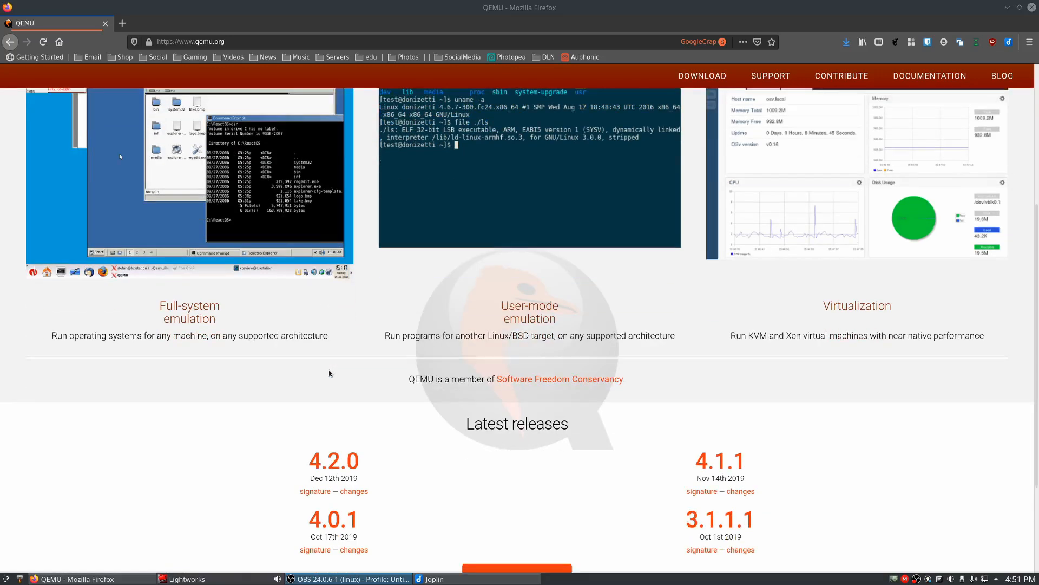
scroll(291, 373, down, 5)
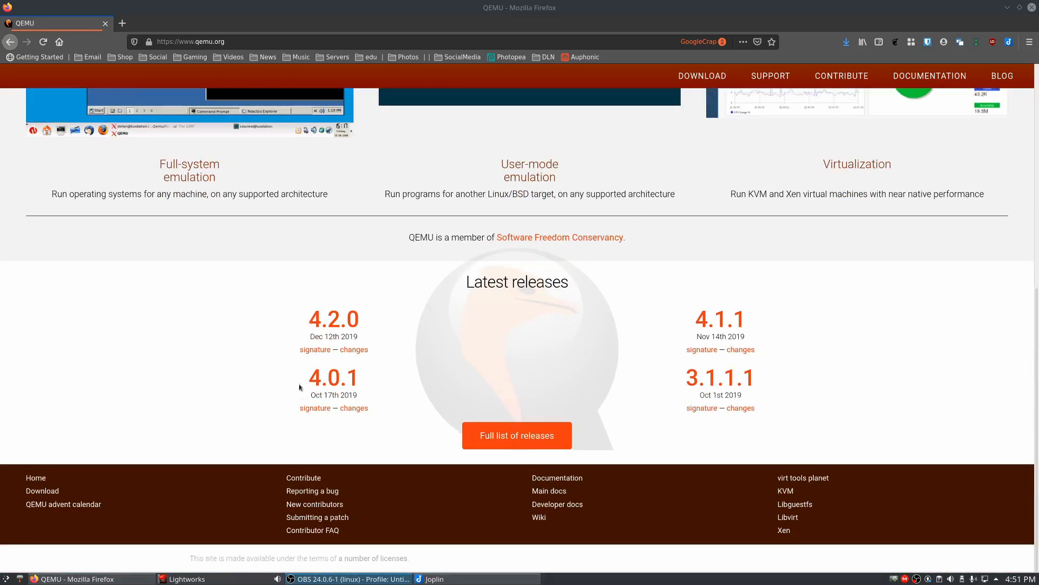
click(304, 479)
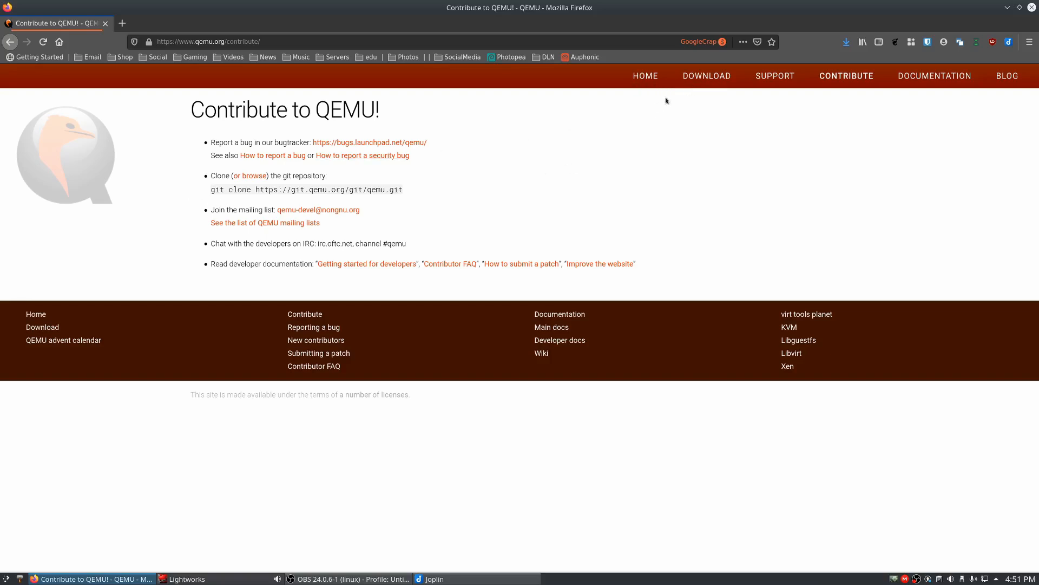
Step: View the Windows and Linux installation instructions on QEMU's download page, ending back on the home page
click(714, 79)
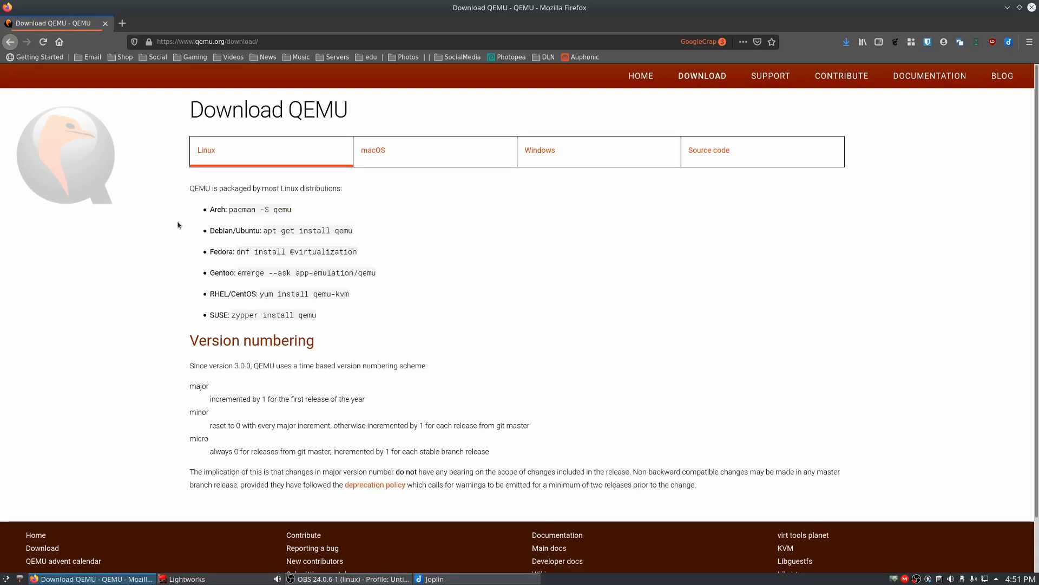
click(571, 153)
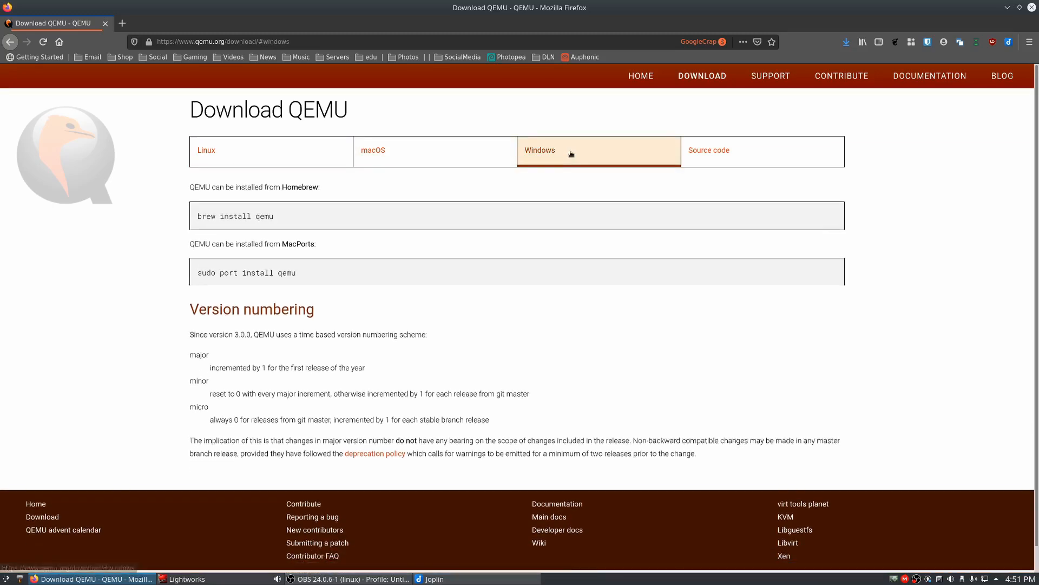
click(227, 156)
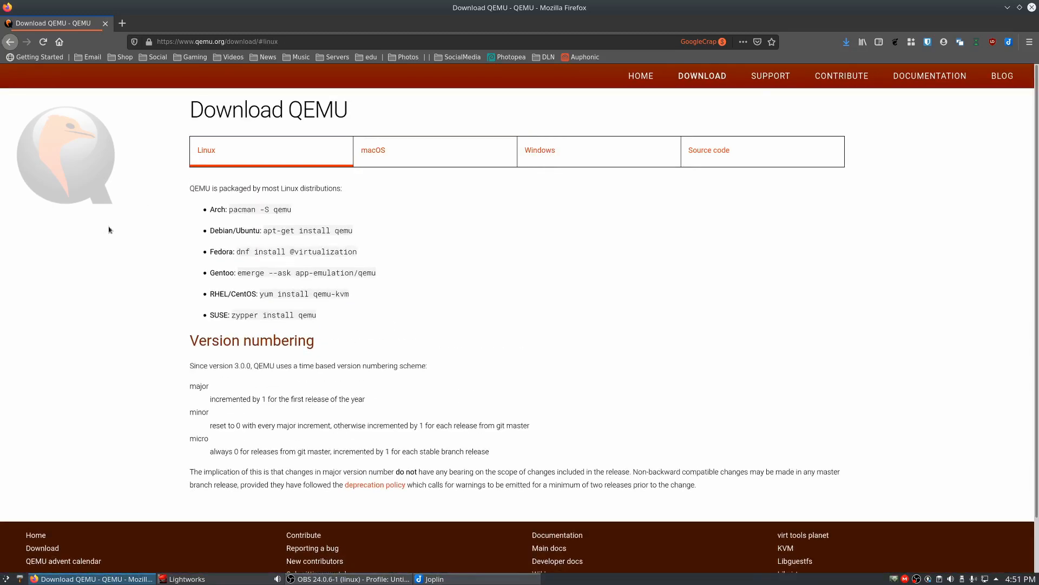
click(641, 77)
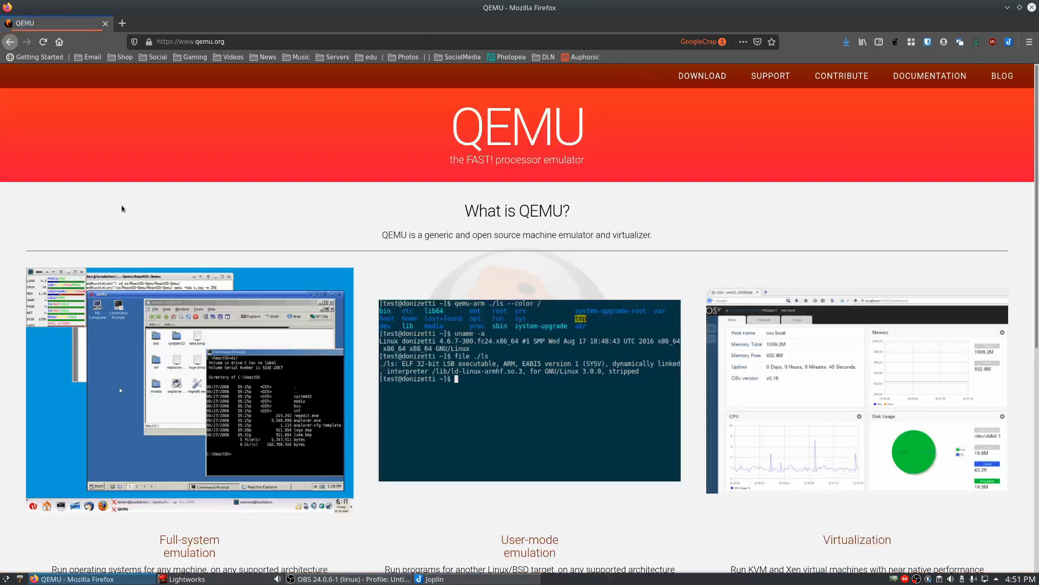